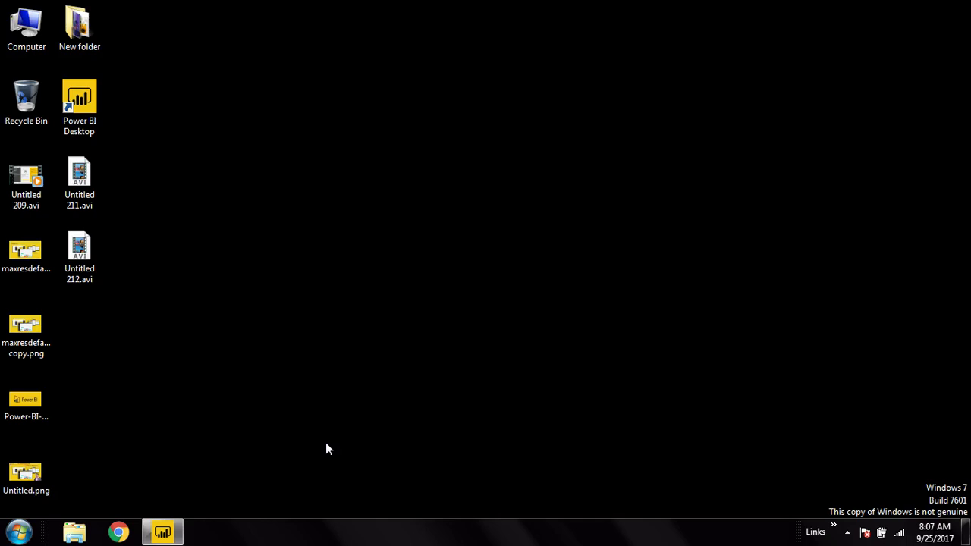
Step: Launch Notepad from the Start menu and place the caret on its empty page
{"action": "left_click", "coordinate": [18, 532]}
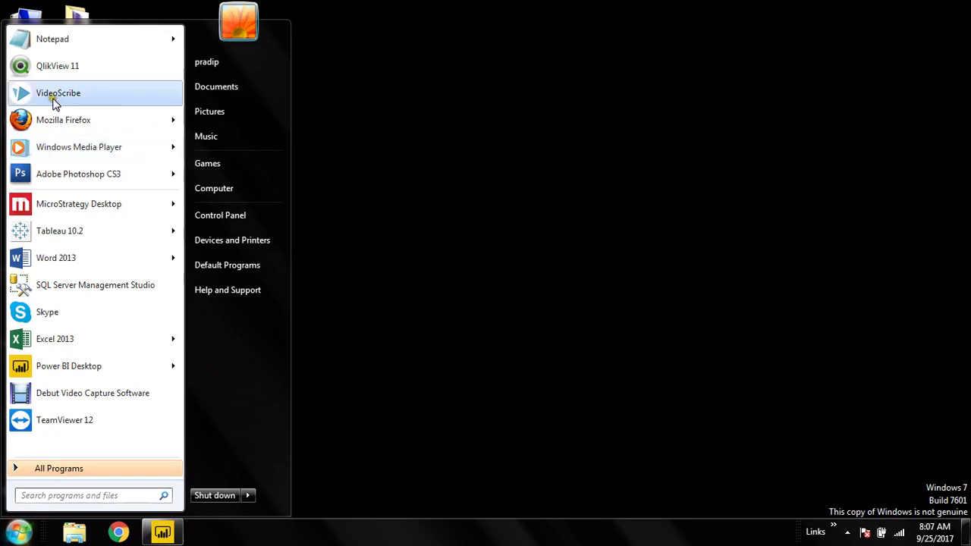
{"action": "left_click", "coordinate": [61, 39]}
{"action": "left_click", "coordinate": [330, 195]}
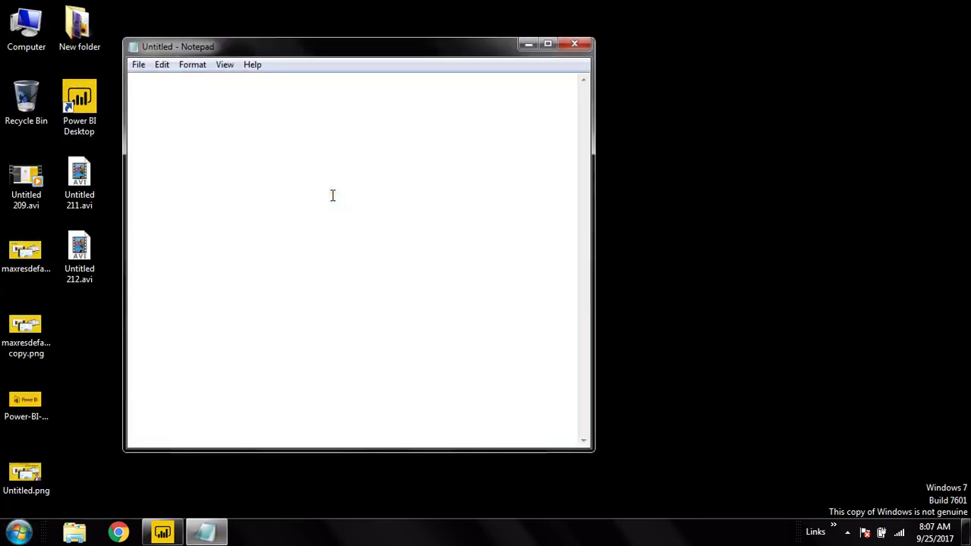
Step: List Country, State and Cities on separate lines, highlighting the location entries
{"action": "type", "text": "Country"}
{"action": "key", "text": "Return"}
{"action": "type", "text": "State"}
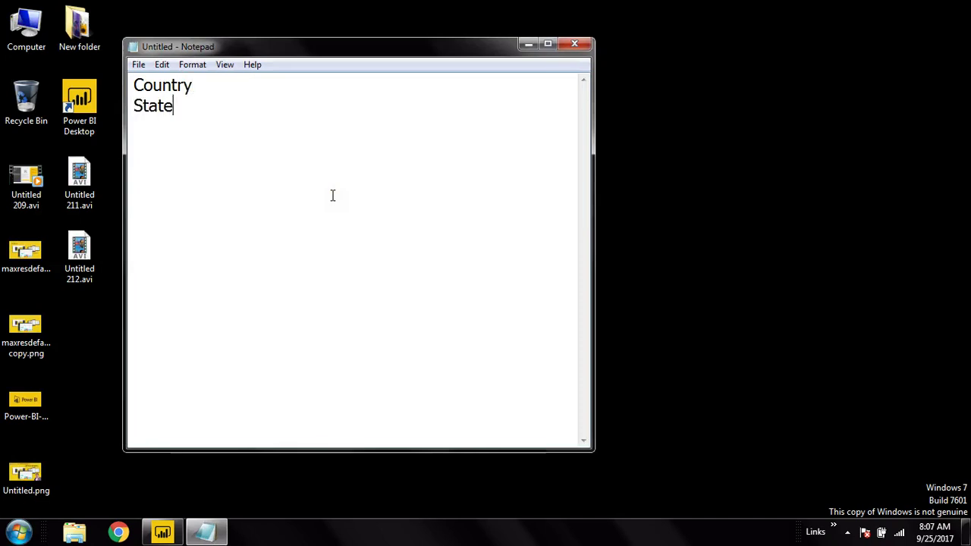
{"action": "key", "text": "Return"}
{"action": "type", "text": "Cities"}
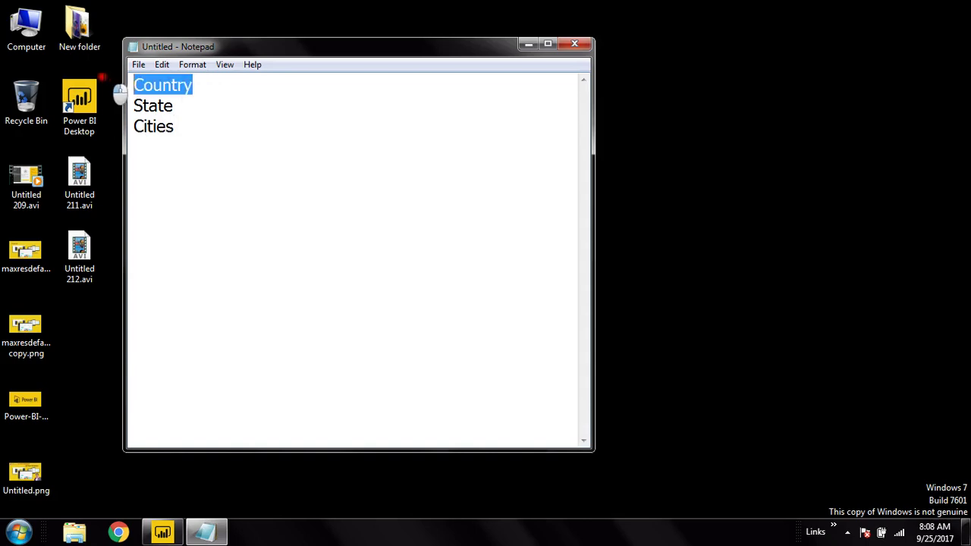
{"action": "left_click_drag", "start_coordinate": [200, 88], "coordinate": [117, 89]}
{"action": "double_click", "coordinate": [220, 107]}
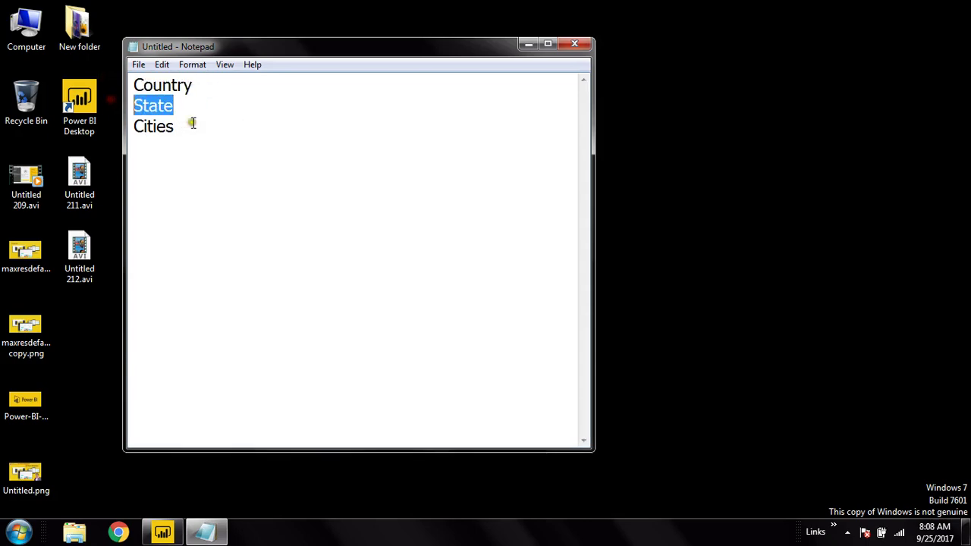
{"action": "left_click_drag", "start_coordinate": [191, 122], "coordinate": [108, 78]}
{"action": "left_click", "coordinate": [168, 128]}
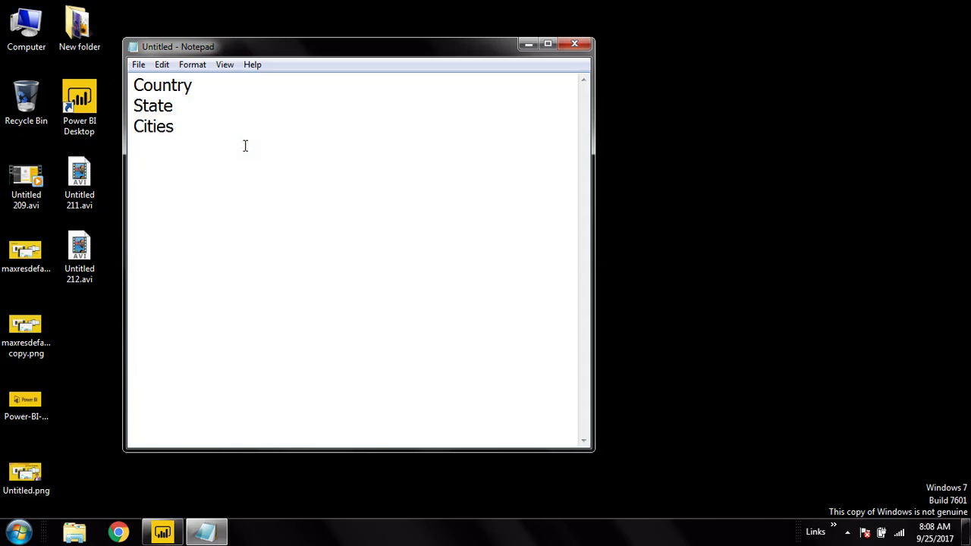
Step: Below the locations, type Year and then 'Quarter Month Week'
{"action": "type", "text": "Year"}
{"action": "key", "text": "Return"}
{"action": "type", "text": "Quarter "}
{"action": "type", "text": "Month "}
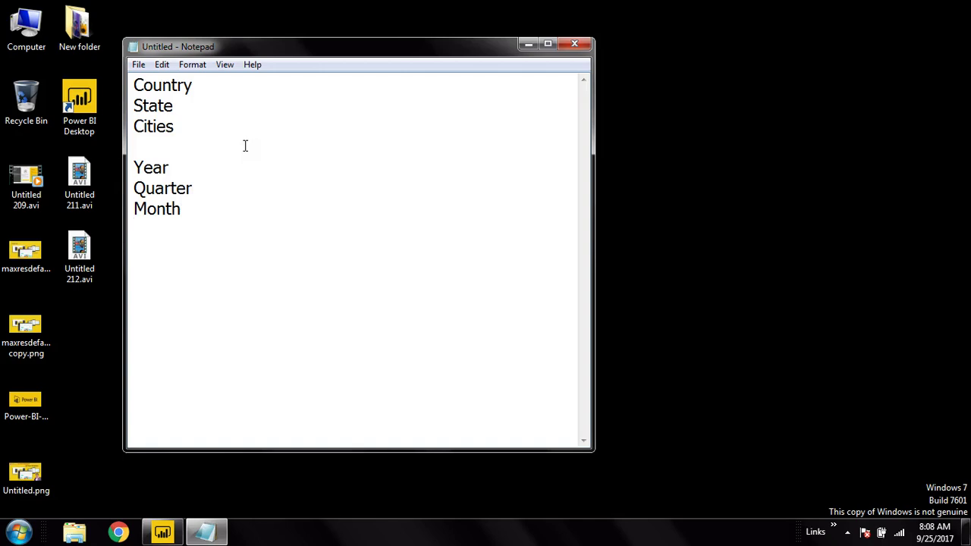
{"action": "type", "text": "Week"}
Step: Highlight the Year-through-Week date lines, then the Country, State and Cities lines
{"action": "left_click", "coordinate": [212, 151]}
{"action": "left_click", "coordinate": [182, 224]}
{"action": "left_click_drag", "start_coordinate": [182, 224], "coordinate": [135, 164]}
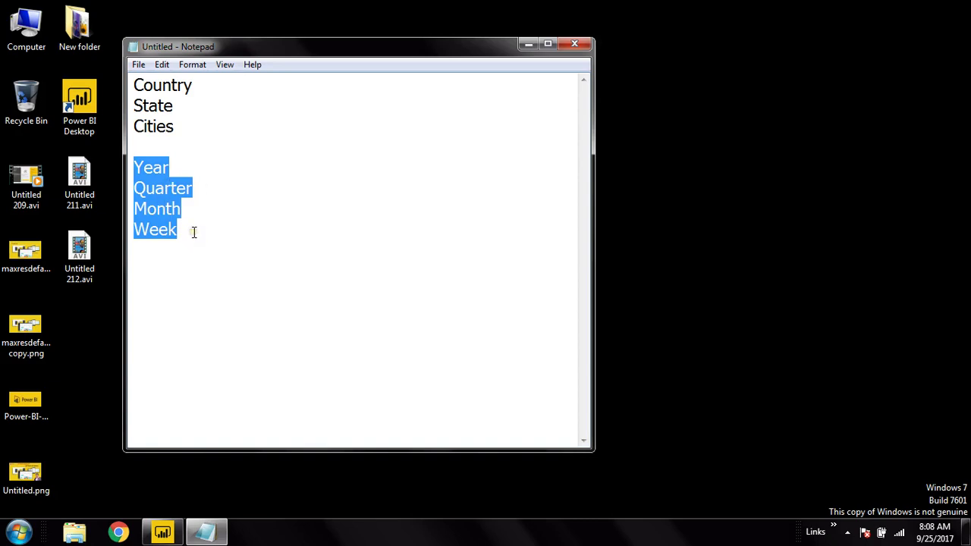
{"action": "left_click", "coordinate": [190, 148]}
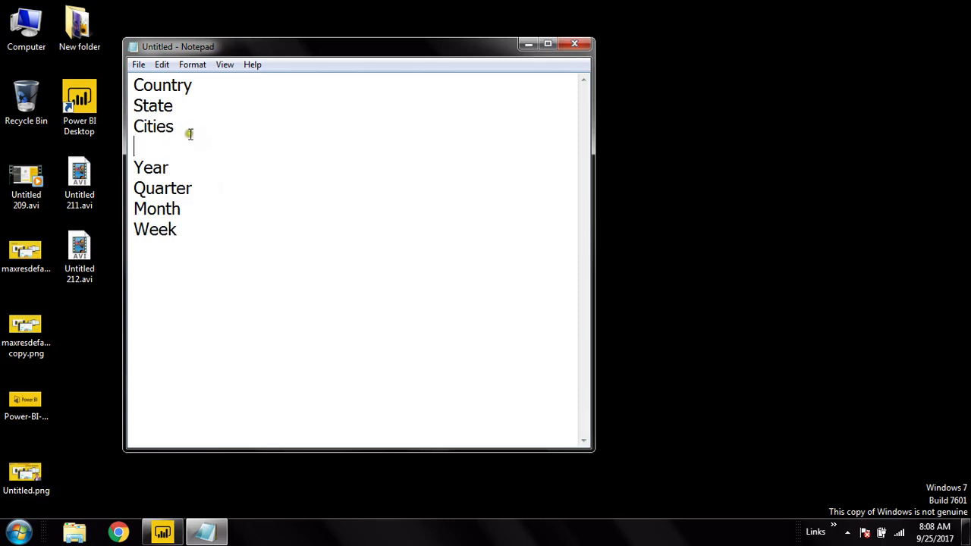
{"action": "left_click_drag", "start_coordinate": [182, 127], "coordinate": [129, 54]}
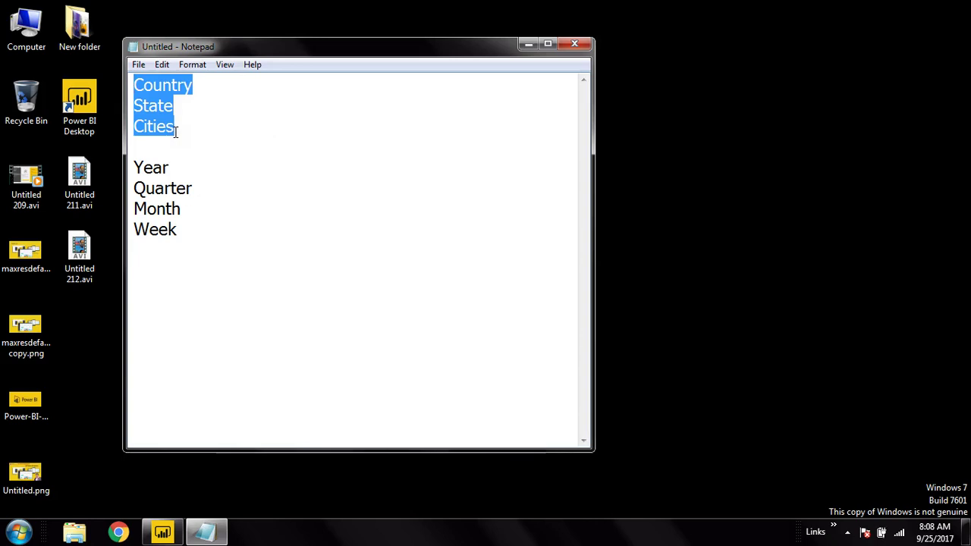
{"action": "left_click", "coordinate": [200, 126]}
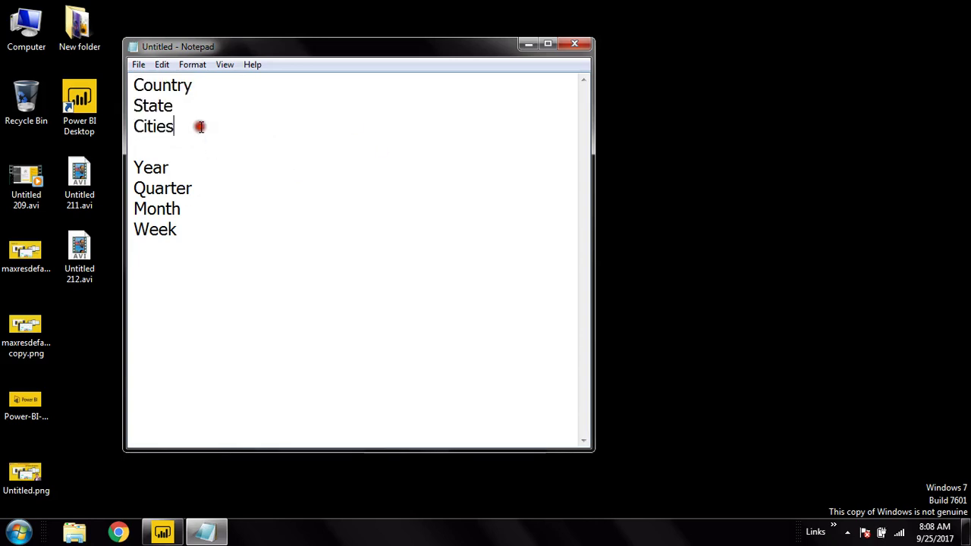
Step: Step through the State, Cities and Week lines, then bring Power BI Desktop forward
{"action": "left_click", "coordinate": [187, 112]}
{"action": "left_click", "coordinate": [185, 124]}
{"action": "left_click", "coordinate": [186, 104]}
{"action": "left_click", "coordinate": [217, 126]}
{"action": "left_click", "coordinate": [189, 125]}
{"action": "left_click", "coordinate": [326, 304]}
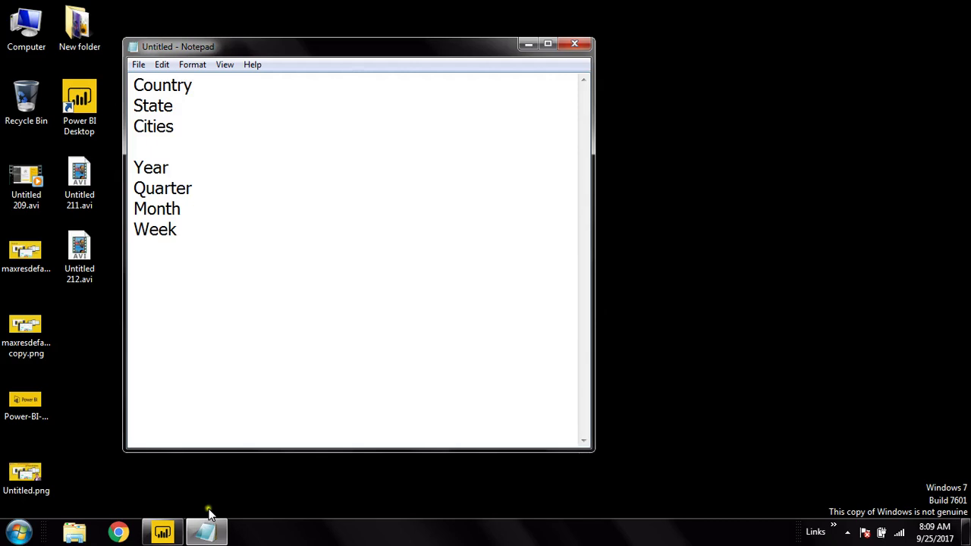
{"action": "left_click", "coordinate": [162, 532]}
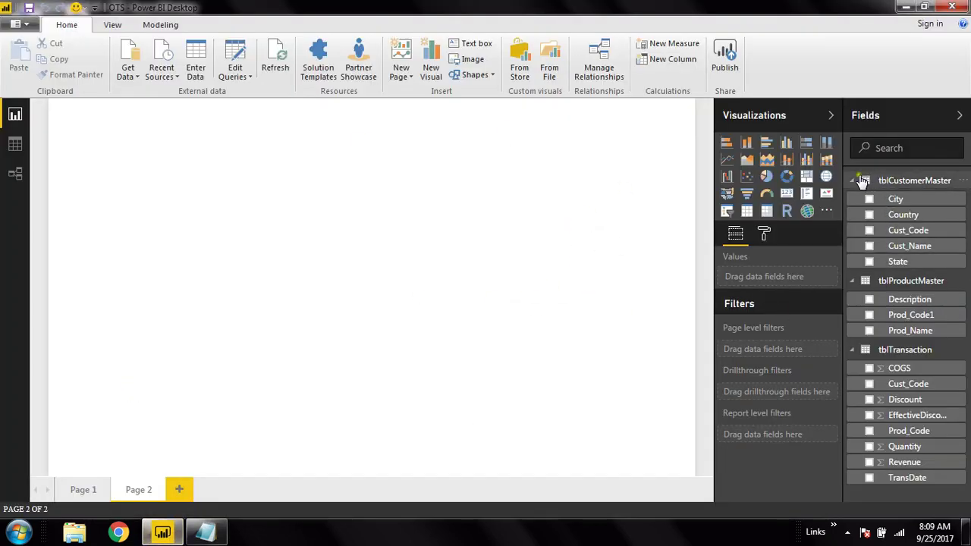
{"action": "left_click", "coordinate": [13, 176]}
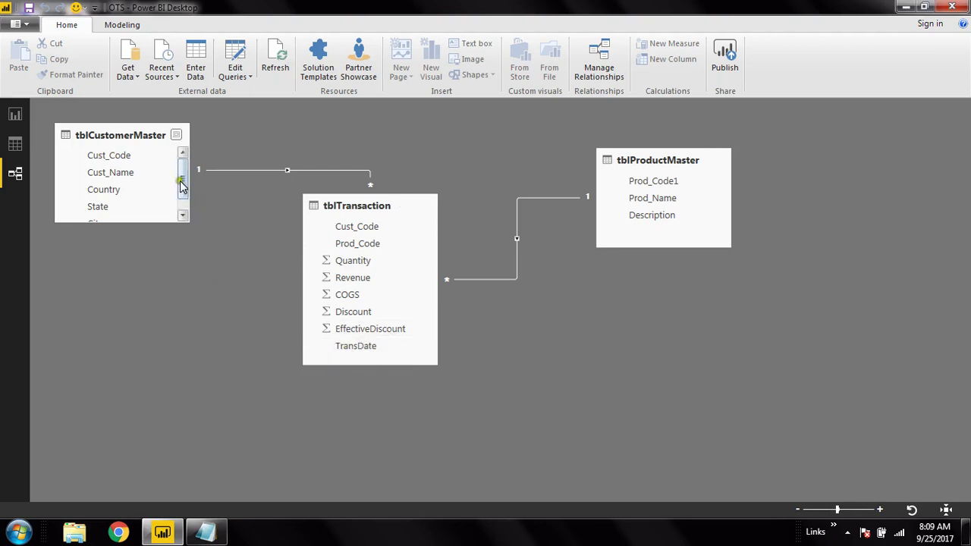
{"action": "mouse_move", "coordinate": [182, 182]}
{"action": "left_mouse_down"}
{"action": "mouse_move", "coordinate": [182, 216]}
{"action": "mouse_move", "coordinate": [182, 167]}
{"action": "left_mouse_up"}
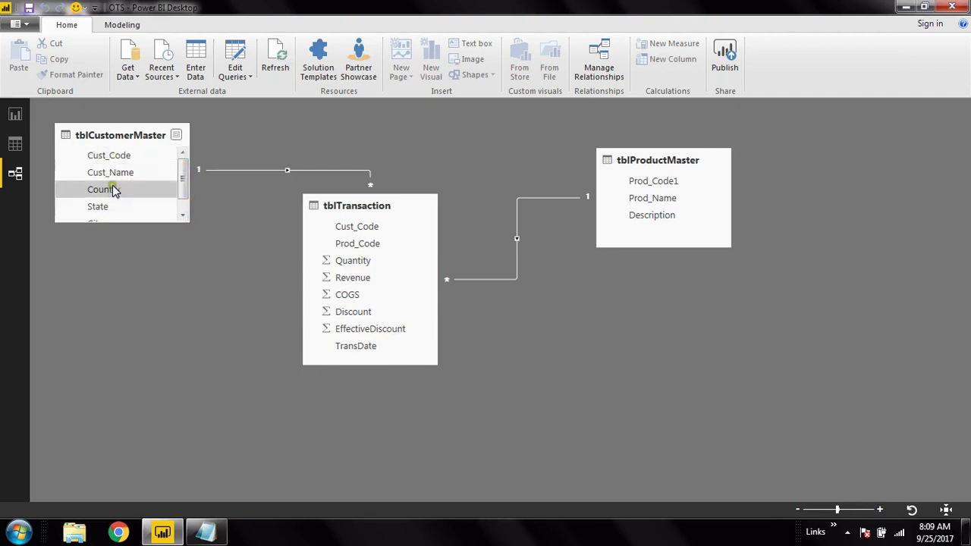
{"action": "left_click", "coordinate": [16, 115]}
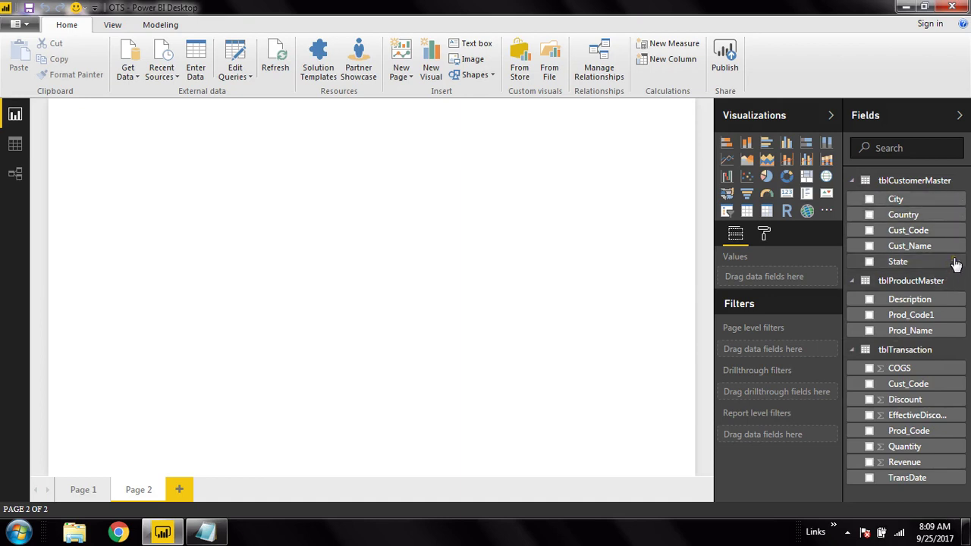
Step: Create a Country Hierarchy from tblCustomerMaster's Country field and begin renaming it
{"action": "left_click", "coordinate": [957, 218]}
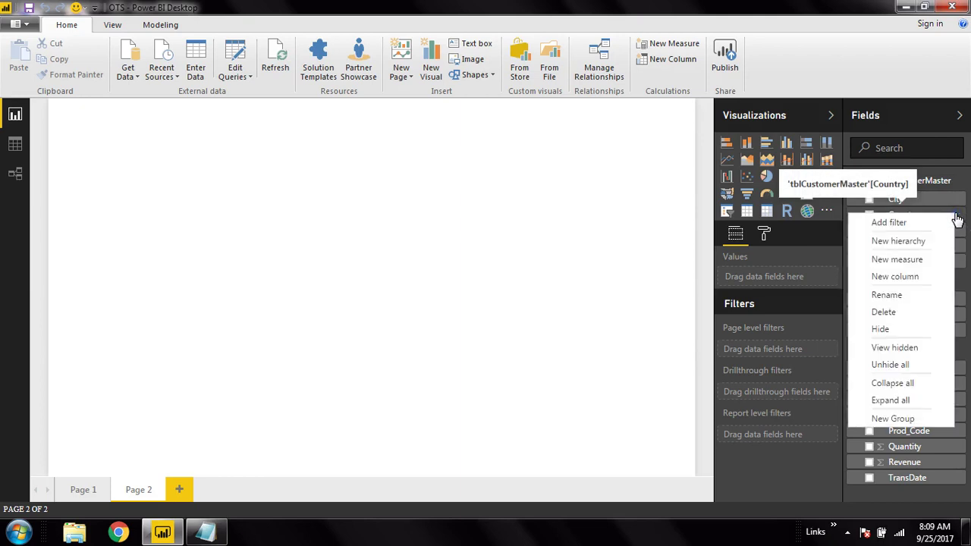
{"action": "left_click", "coordinate": [929, 249]}
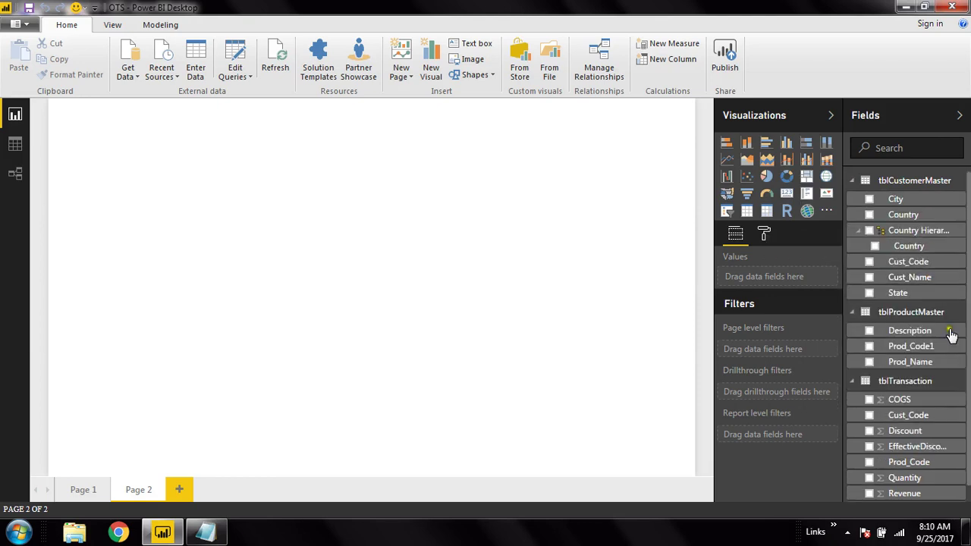
{"action": "left_click", "coordinate": [959, 232]}
{"action": "left_click", "coordinate": [898, 275]}
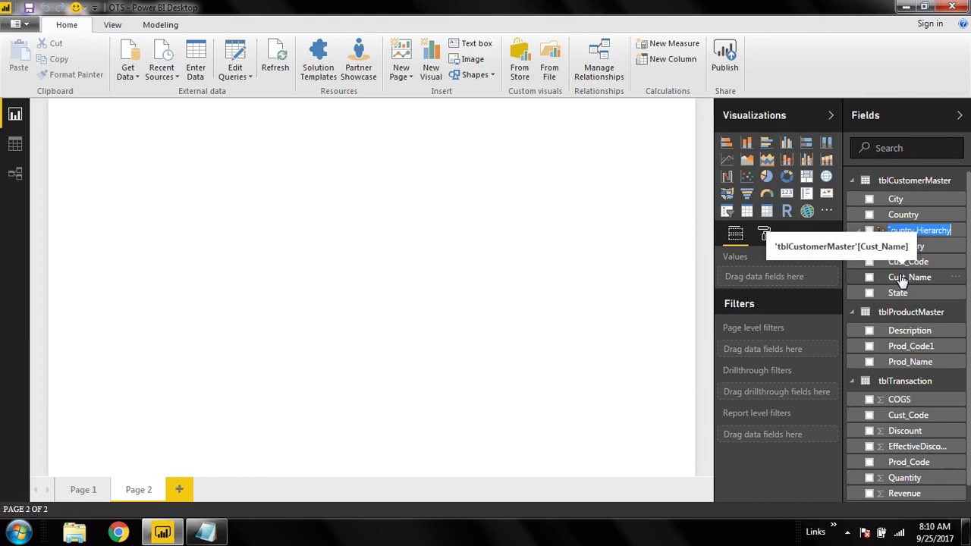
Step: Name the new hierarchy LocationWiseDD
{"action": "type", "text": "MyH"}
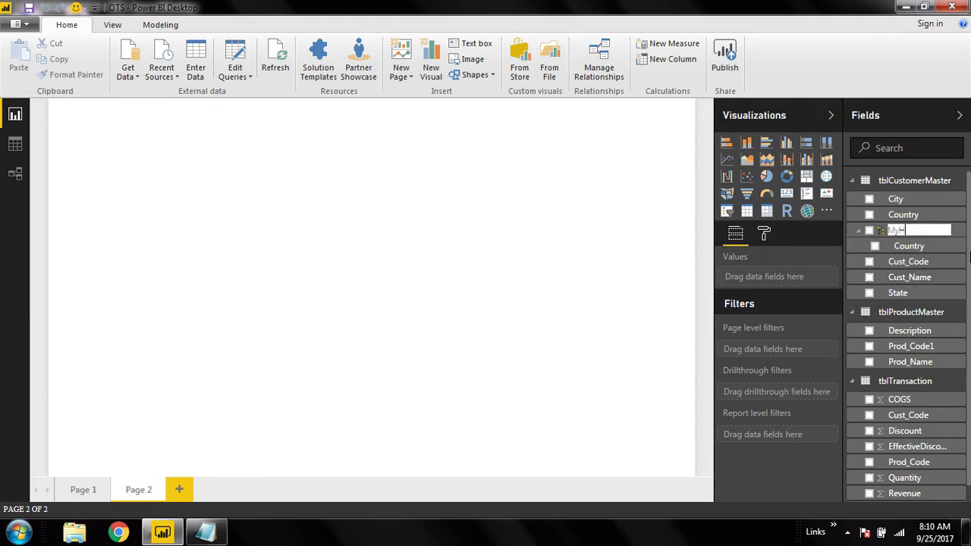
{"action": "key", "text": "BackSpace"}
{"action": "key", "text": "BackSpace"}
{"action": "type", "text": "Custome"}
{"action": "key", "text": "ctrl+a"}
{"action": "type", "text": "Lo"}
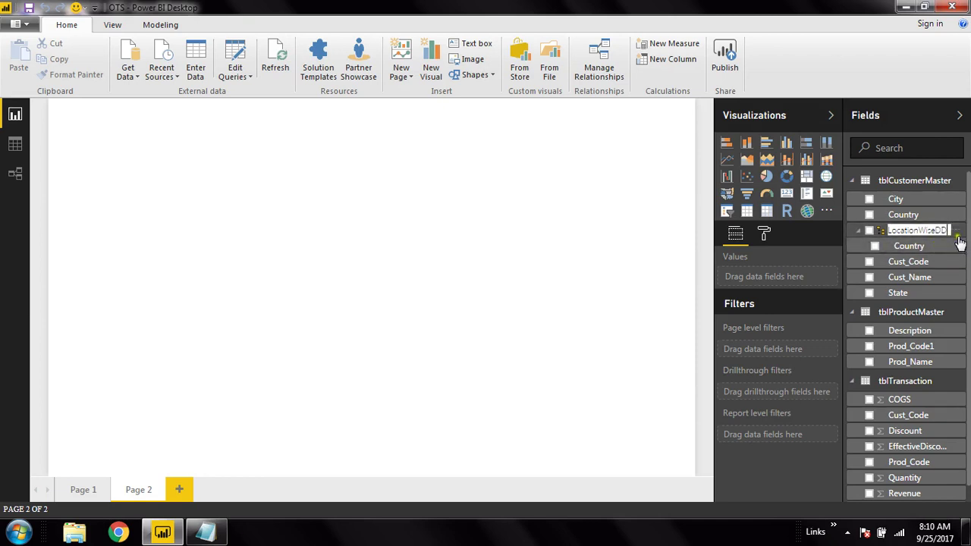
{"action": "left_click", "coordinate": [962, 240]}
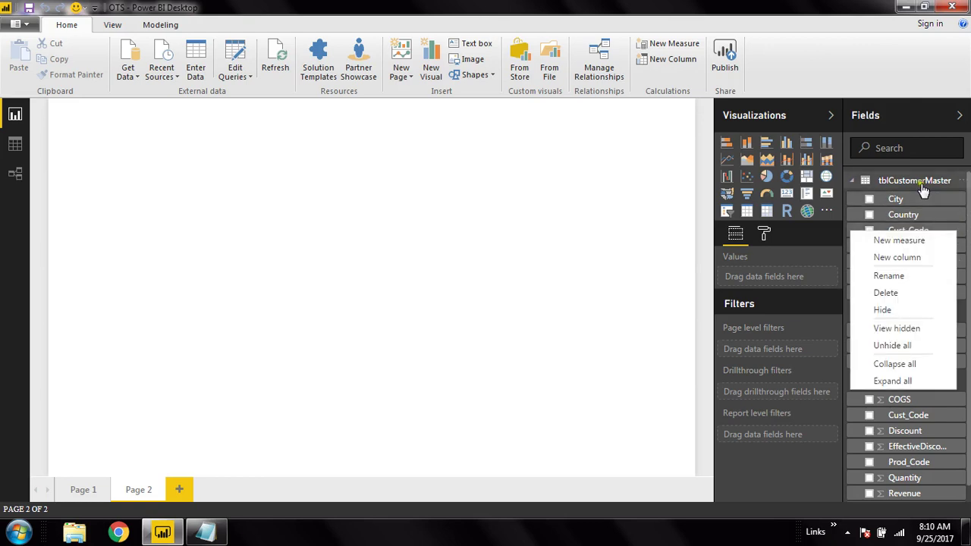
Step: Add State to LocationWiseDD and place it after Country
{"action": "left_click", "coordinate": [628, 265]}
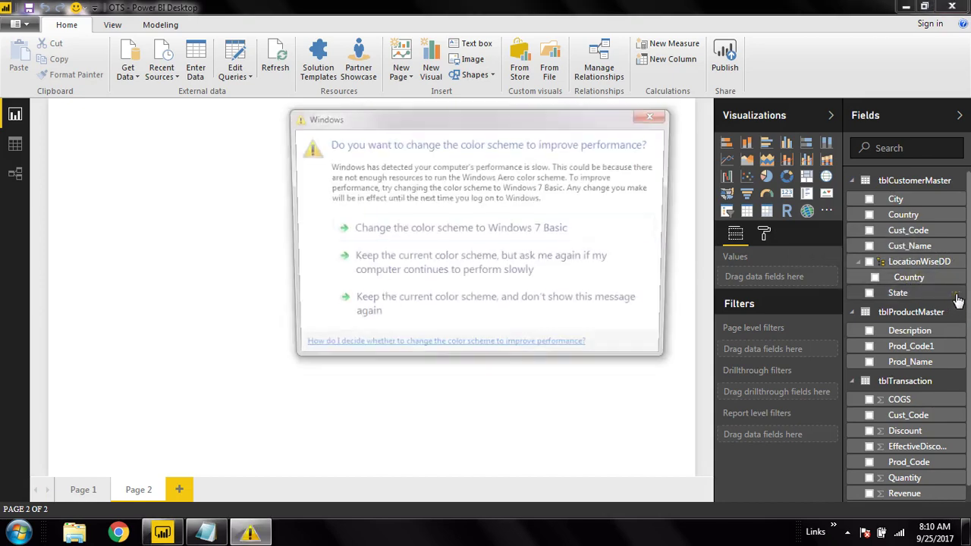
{"action": "left_click", "coordinate": [667, 111]}
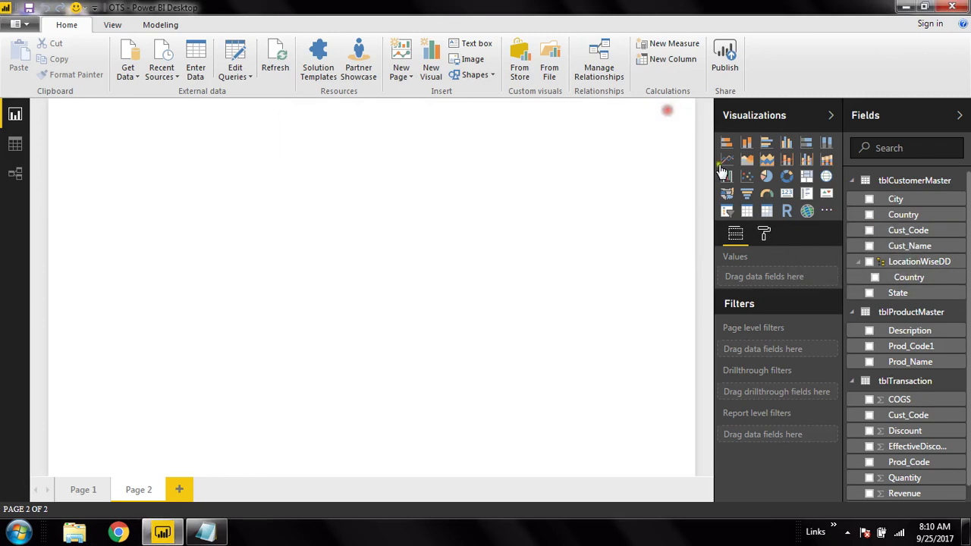
{"action": "left_click", "coordinate": [959, 297]}
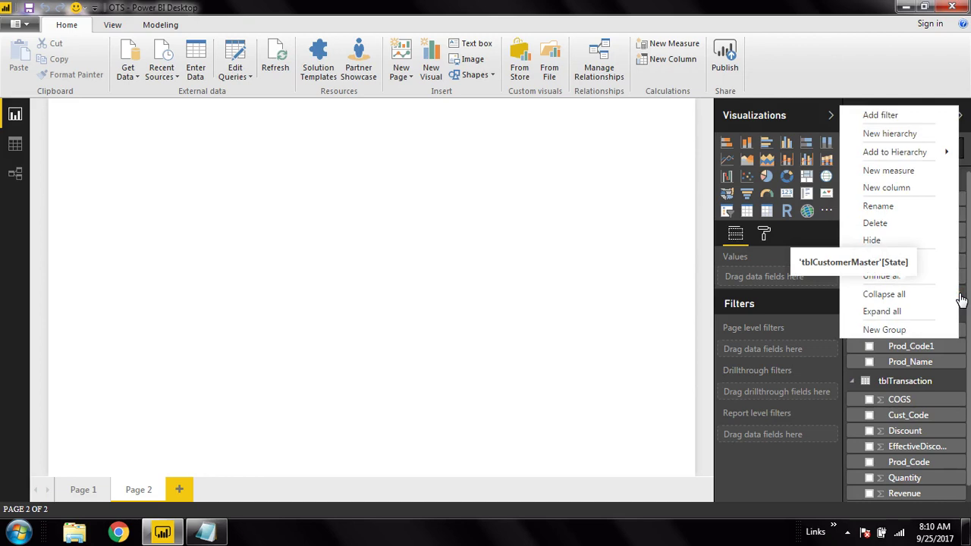
{"action": "mouse_move", "coordinate": [915, 157]}
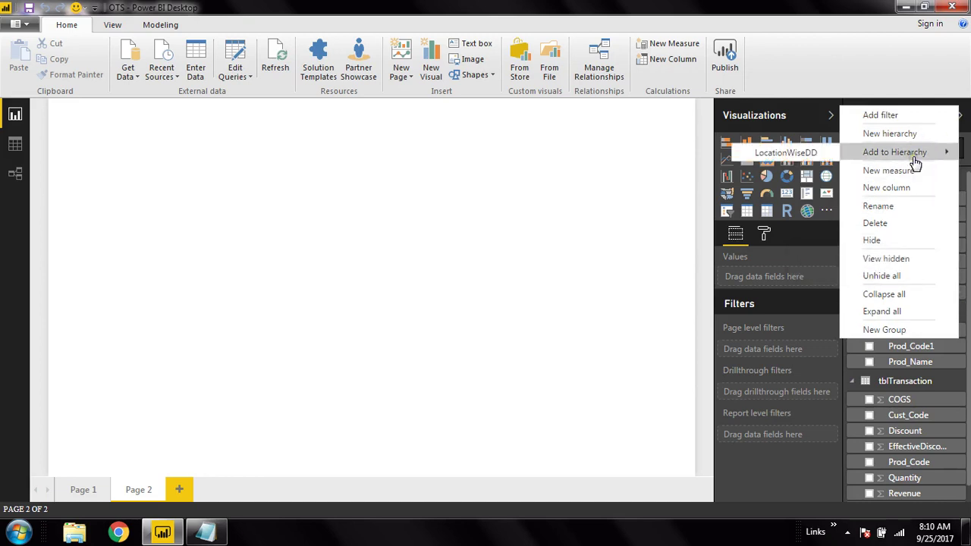
{"action": "left_click", "coordinate": [774, 157]}
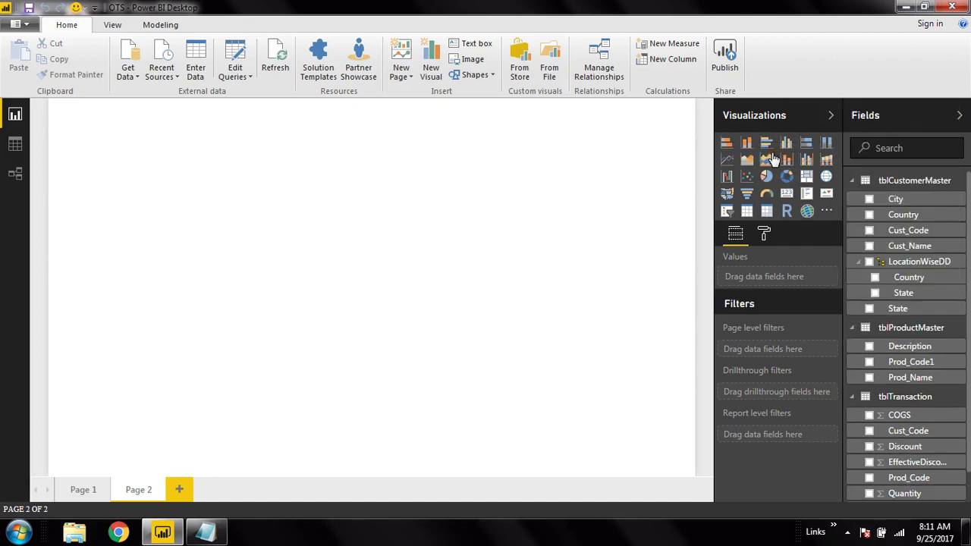
{"action": "left_click_drag", "start_coordinate": [904, 302], "coordinate": [900, 279]}
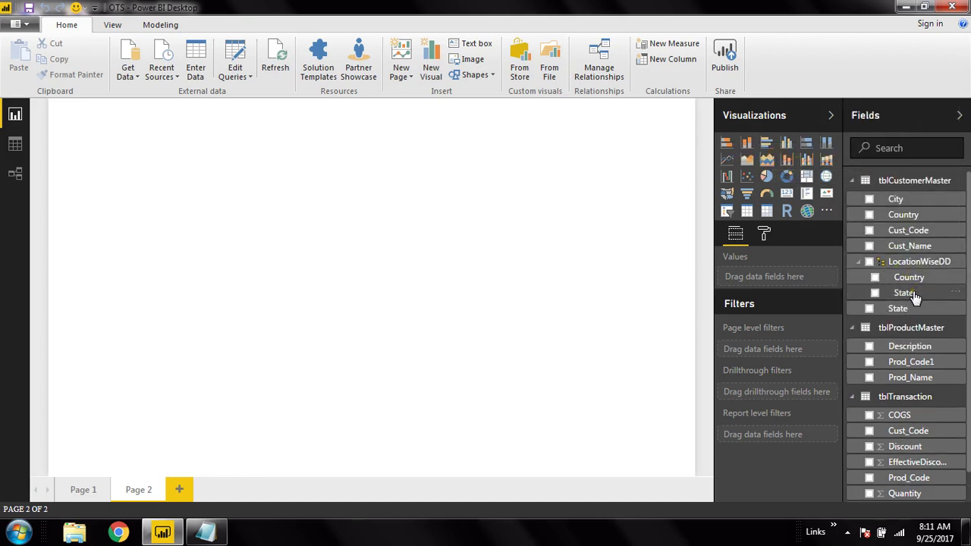
{"action": "left_click_drag", "start_coordinate": [894, 306], "coordinate": [968, 308]}
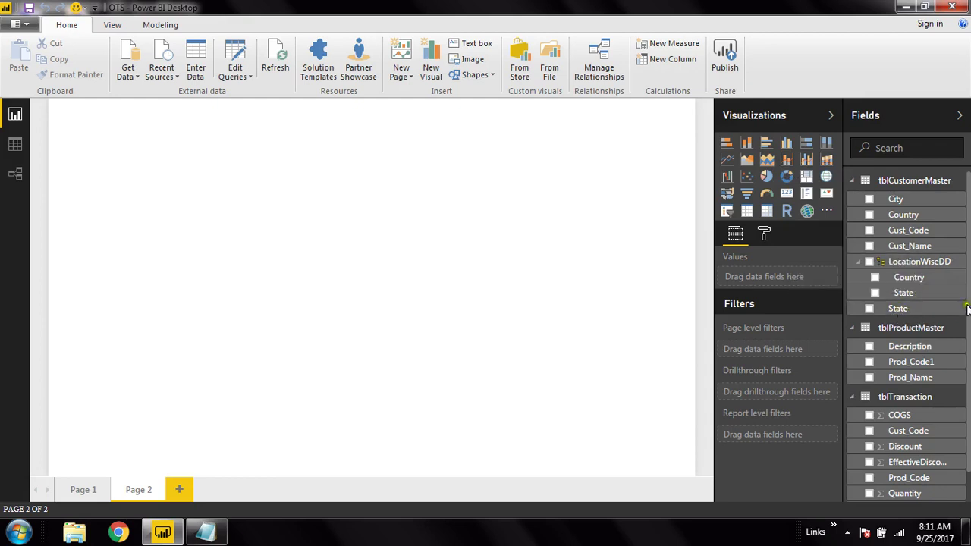
Step: Add City and then Cust_Name to the LocationWiseDD hierarchy
{"action": "left_click", "coordinate": [959, 200]}
{"action": "mouse_move", "coordinate": [924, 256]}
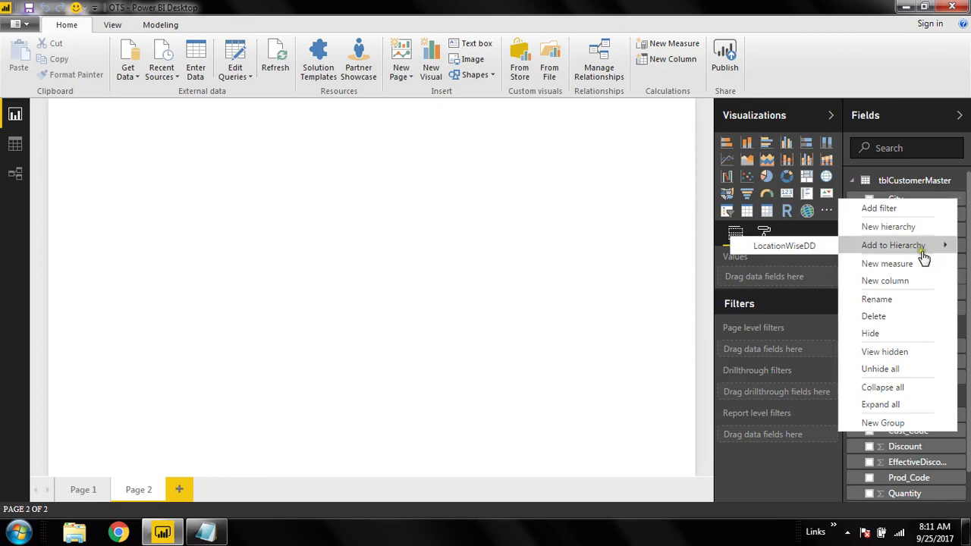
{"action": "left_click", "coordinate": [762, 246]}
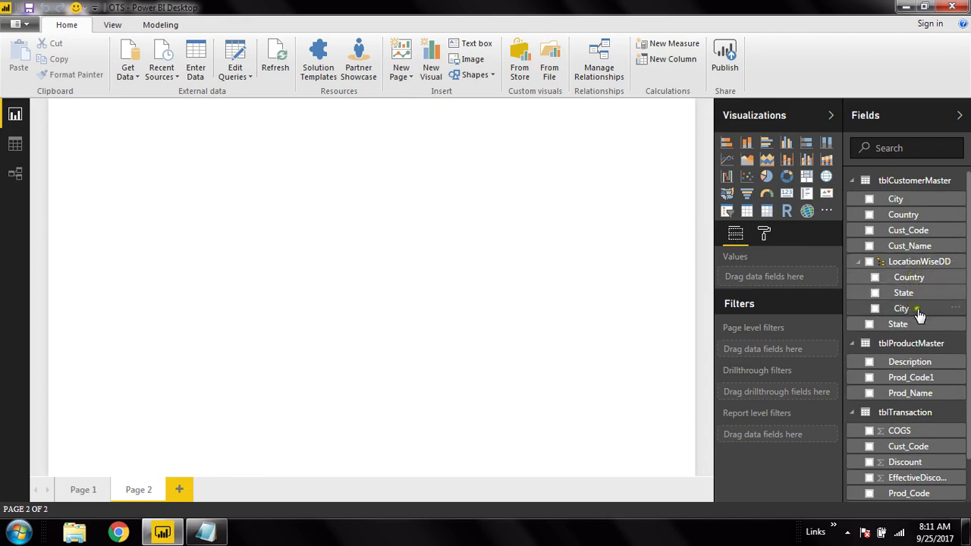
{"action": "right_click", "coordinate": [960, 250]}
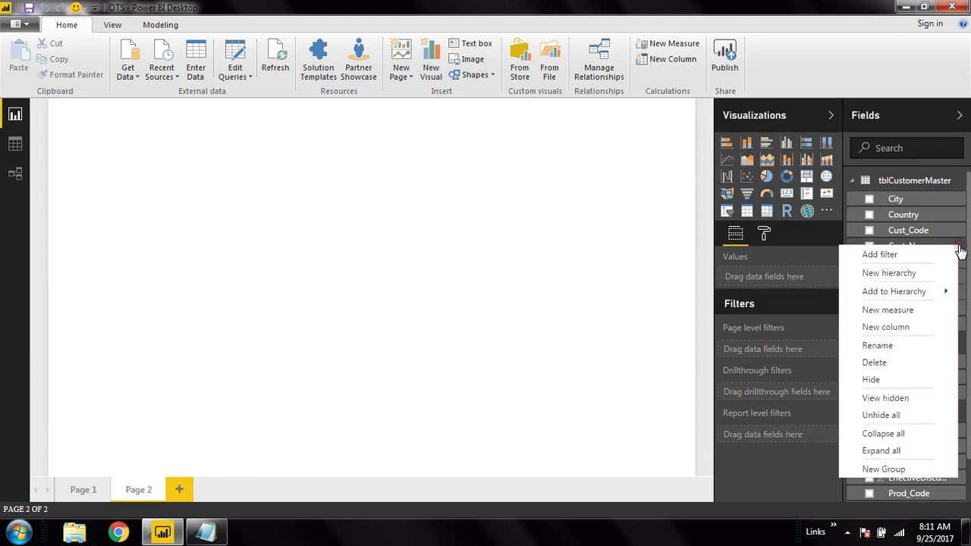
{"action": "mouse_move", "coordinate": [908, 300]}
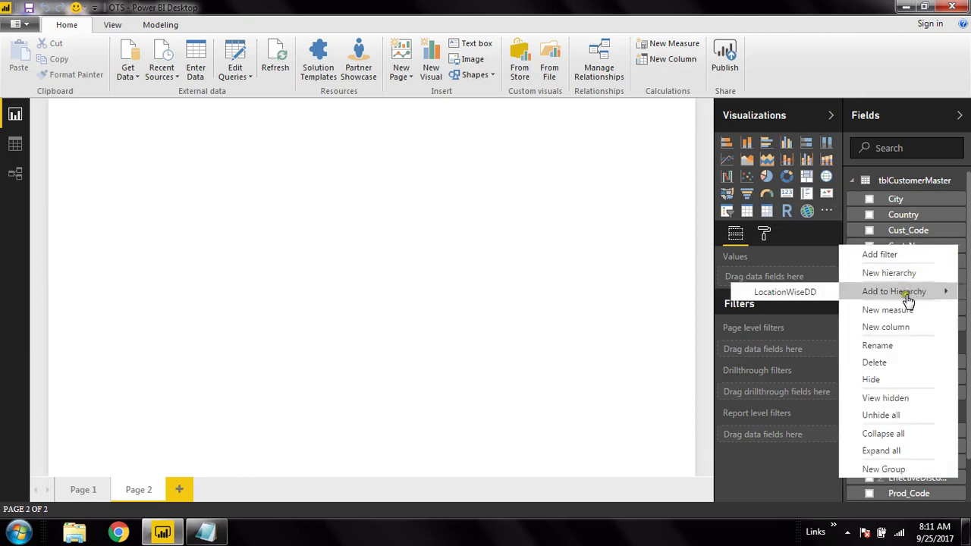
{"action": "left_click", "coordinate": [811, 298]}
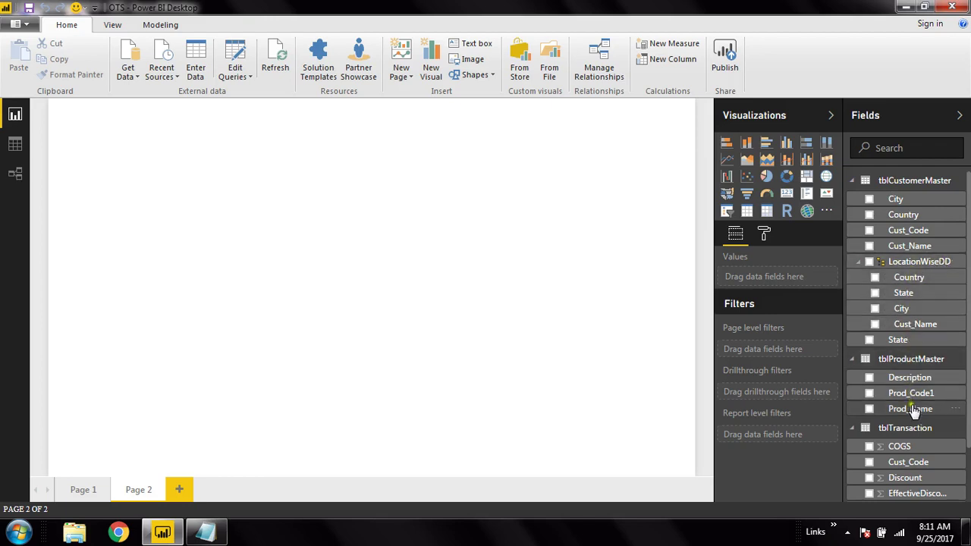
{"action": "scroll", "coordinate": [914, 413], "scroll_direction": "down", "scroll_amount": 2}
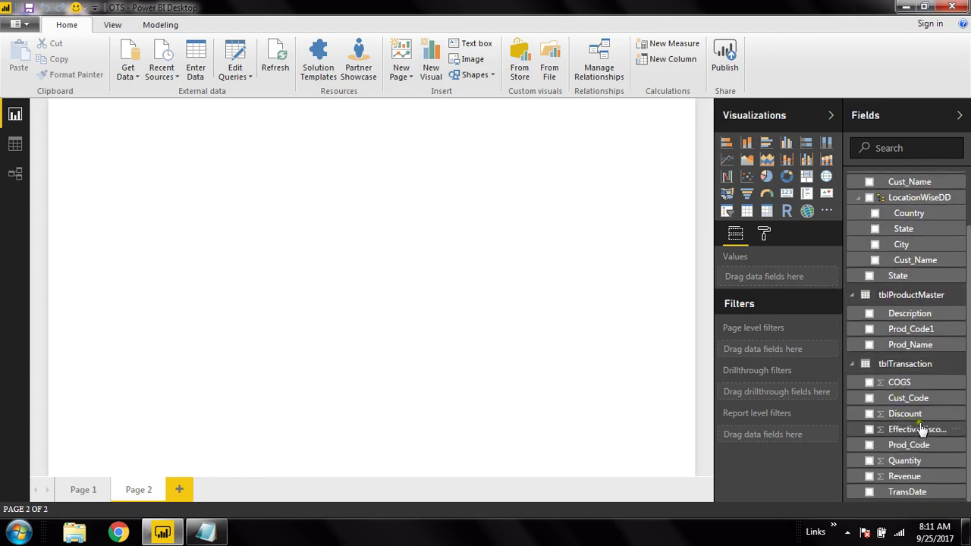
{"action": "scroll", "coordinate": [901, 251], "scroll_direction": "up", "scroll_amount": 2}
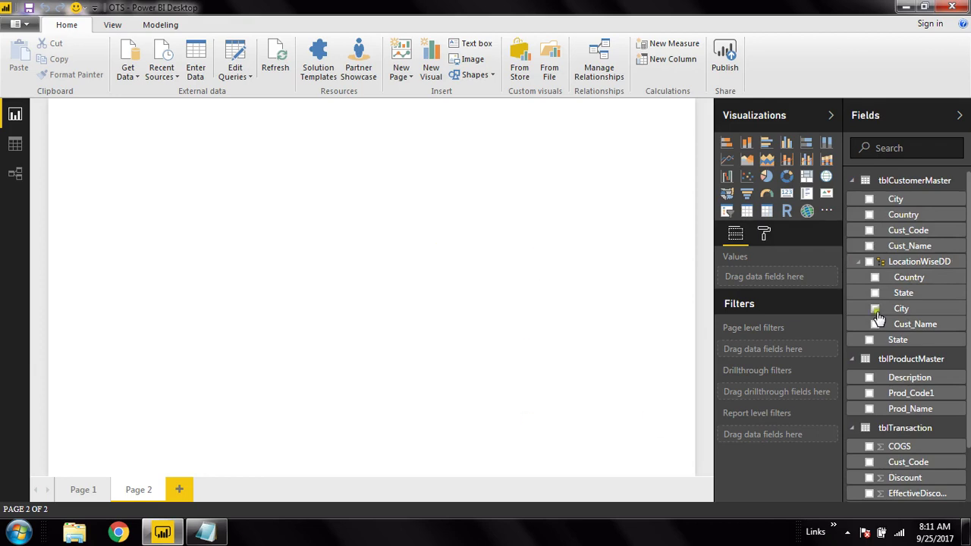
Step: Add a clustered column chart, stretch it wide and tall, and drag LocationWiseDD toward its axis
{"action": "left_click", "coordinate": [787, 144]}
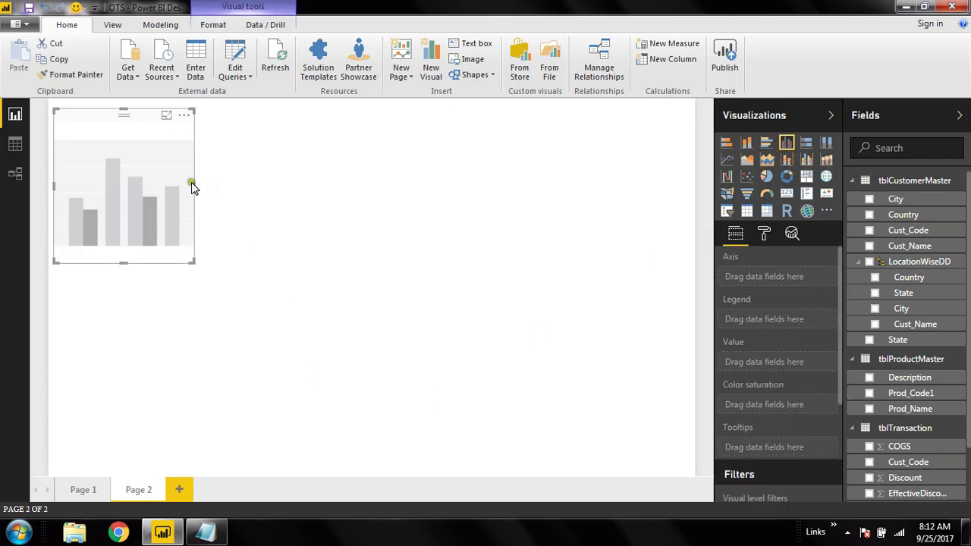
{"action": "left_click_drag", "start_coordinate": [193, 186], "coordinate": [690, 245]}
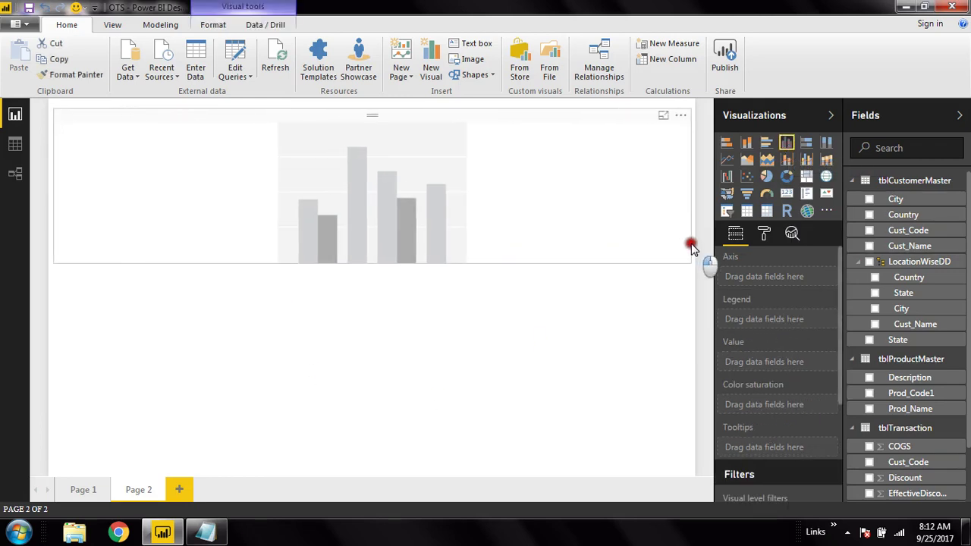
{"action": "left_click_drag", "start_coordinate": [371, 112], "coordinate": [373, 98]}
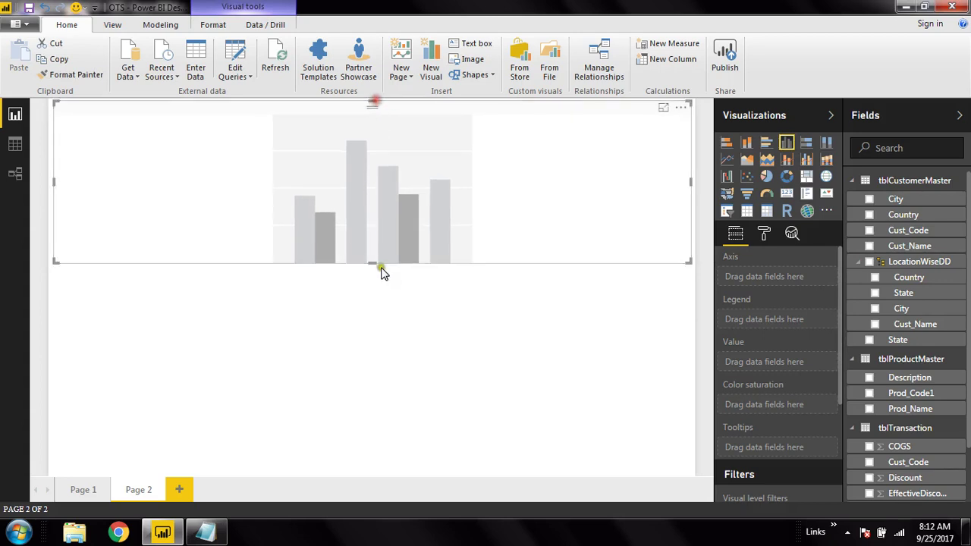
{"action": "left_click_drag", "start_coordinate": [375, 269], "coordinate": [372, 297]}
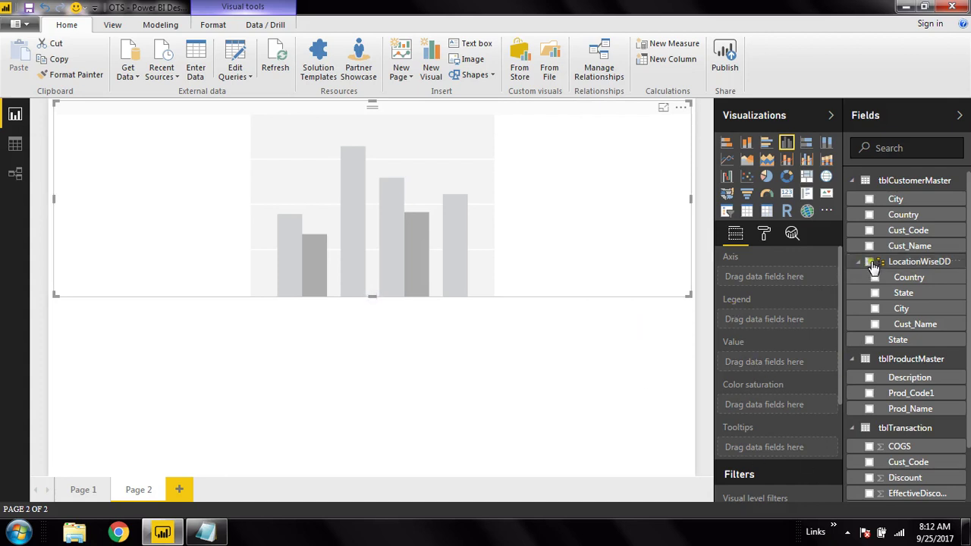
{"action": "left_click_drag", "start_coordinate": [870, 267], "coordinate": [790, 270]}
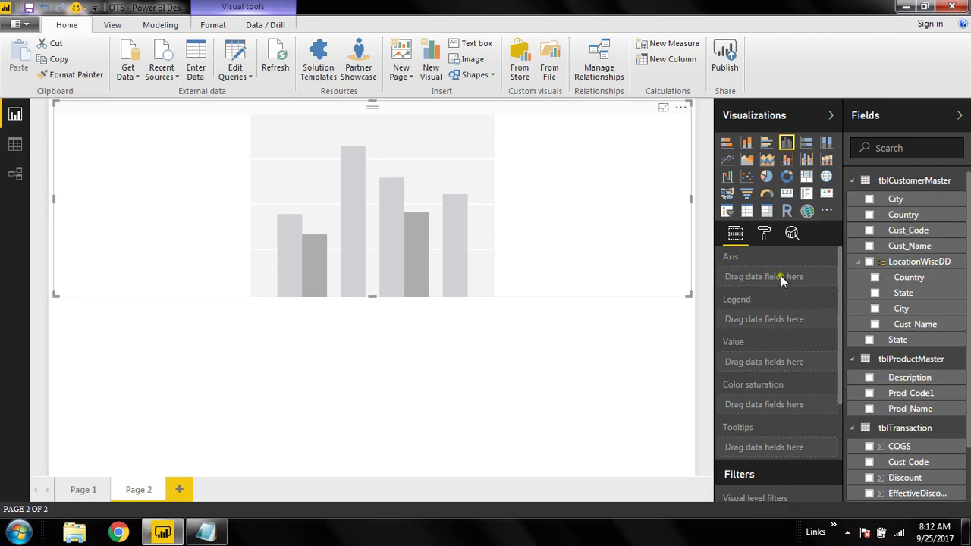
Step: Put the LocationWiseDD hierarchy on the chart axis and Revenue as its value
{"action": "left_click", "coordinate": [870, 263]}
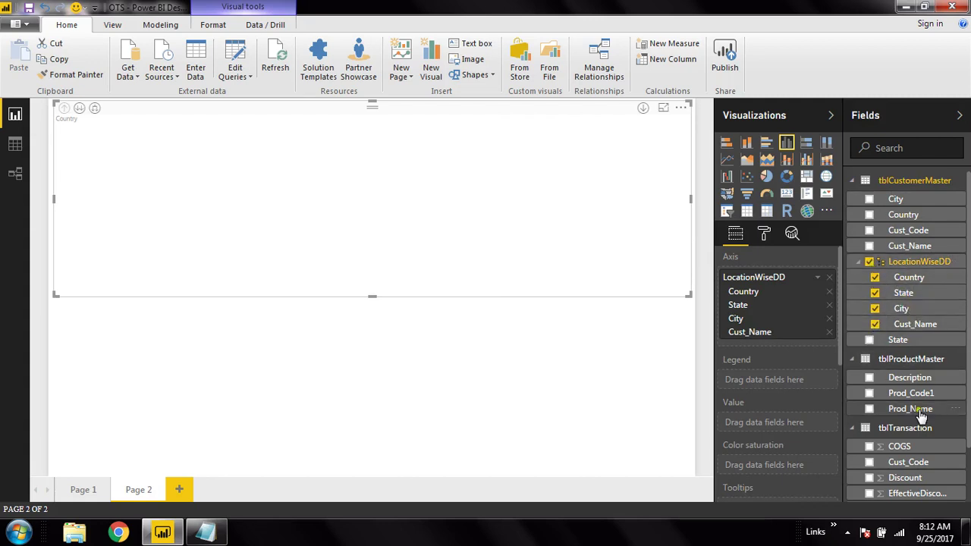
{"action": "scroll", "coordinate": [935, 464], "scroll_direction": "down", "scroll_amount": 2}
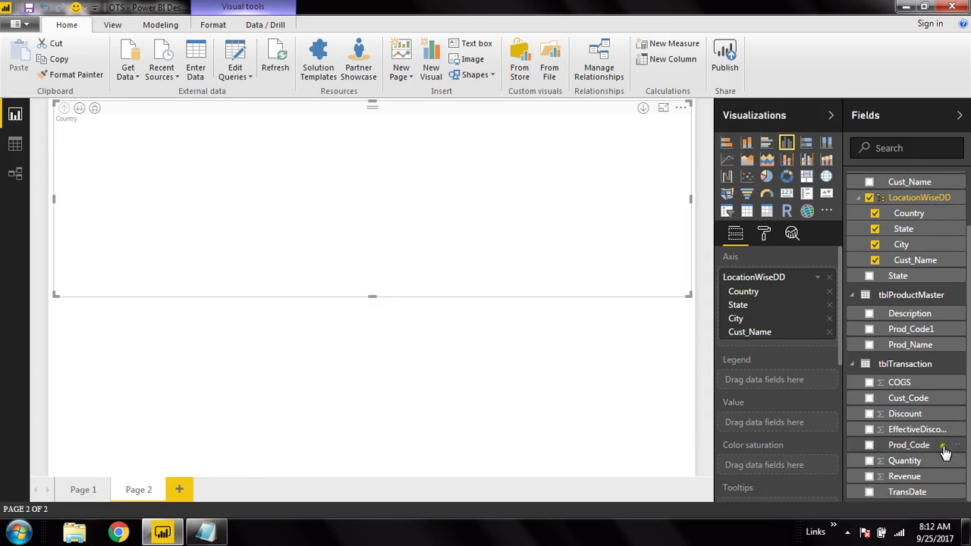
{"action": "left_click", "coordinate": [870, 478]}
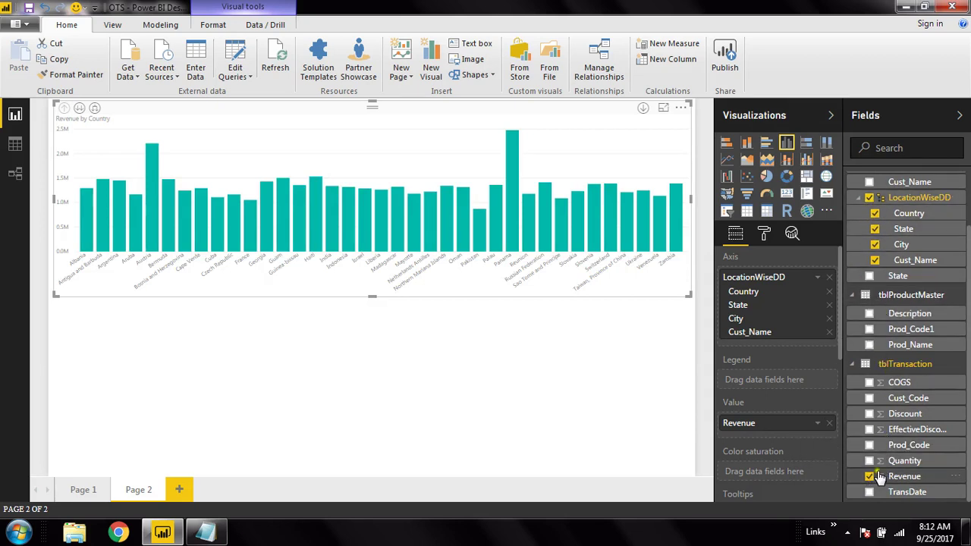
Step: Try the location hierarchy and Revenue as legend, removing each so no legend remains
{"action": "mouse_move", "coordinate": [277, 244]}
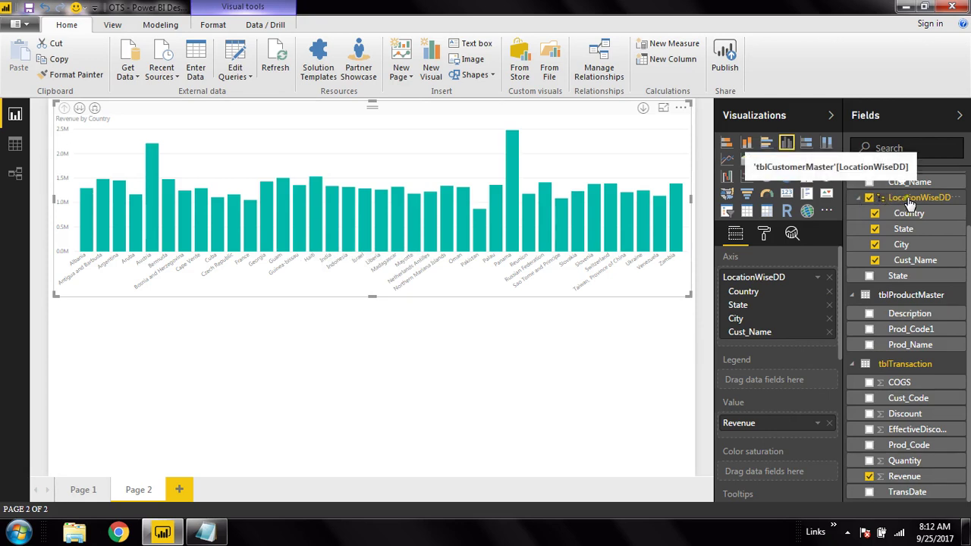
{"action": "left_click_drag", "start_coordinate": [918, 211], "coordinate": [784, 389]}
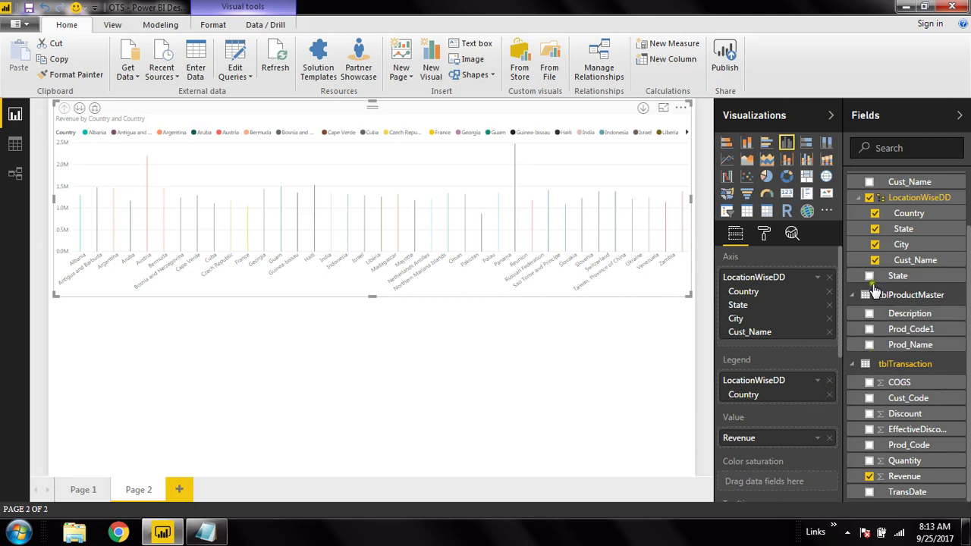
{"action": "left_click", "coordinate": [830, 382]}
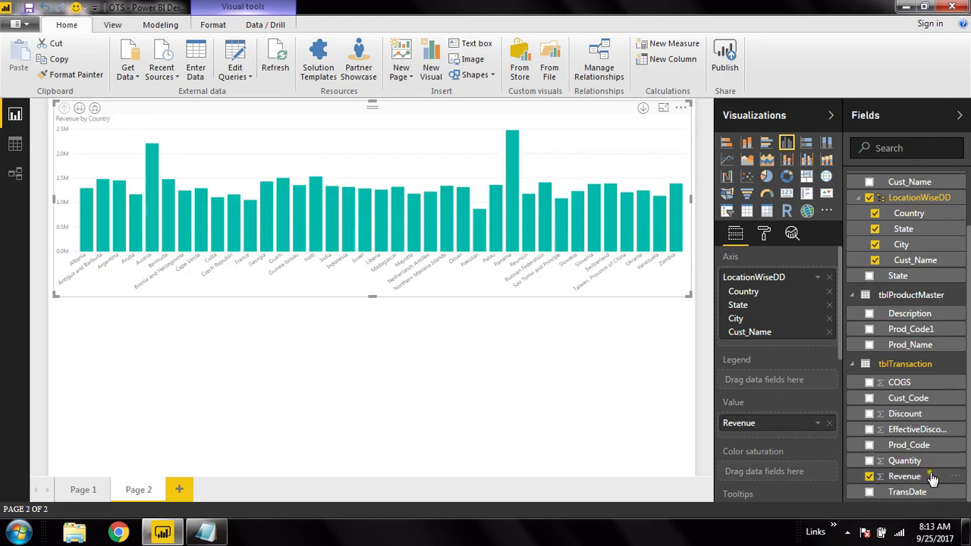
{"action": "left_click_drag", "start_coordinate": [926, 483], "coordinate": [817, 386]}
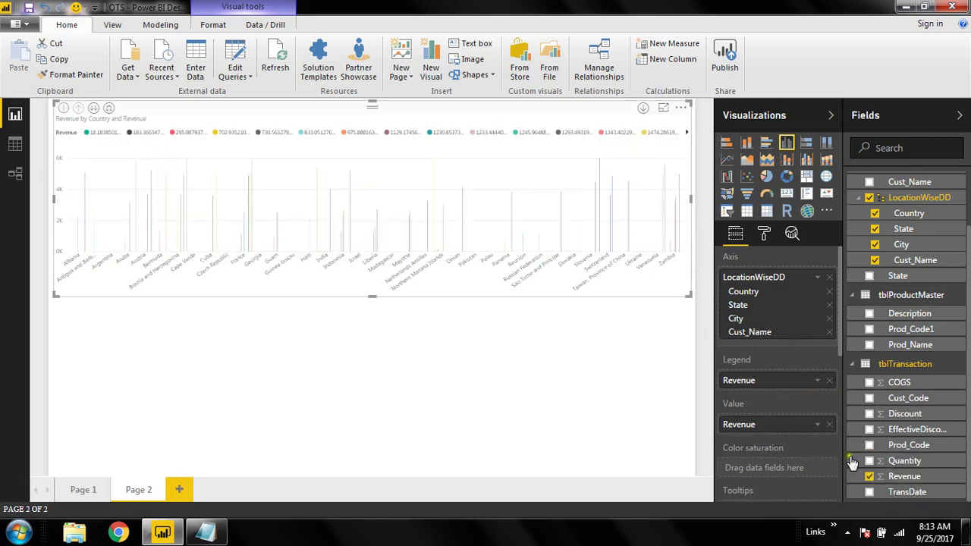
{"action": "left_click", "coordinate": [828, 381]}
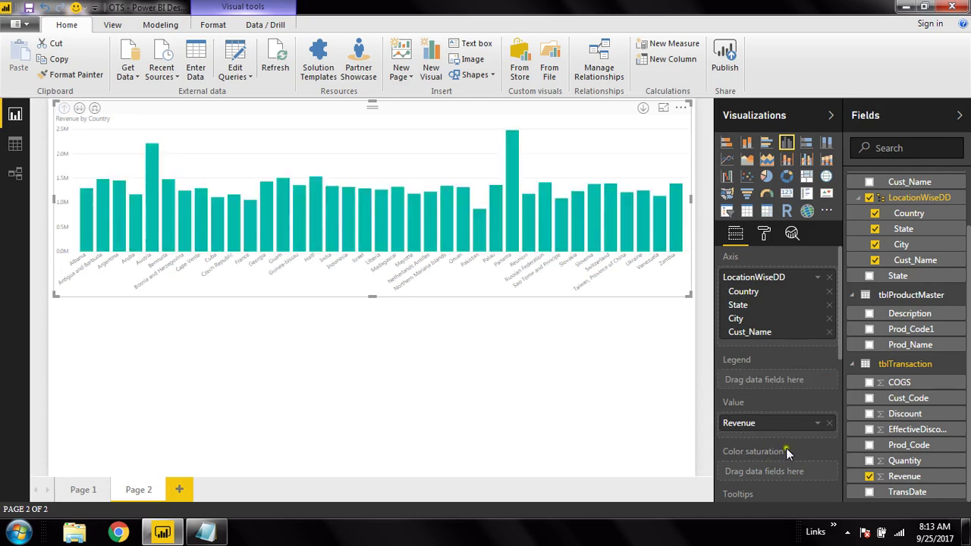
{"action": "scroll", "coordinate": [790, 448], "scroll_direction": "down", "scroll_amount": 2}
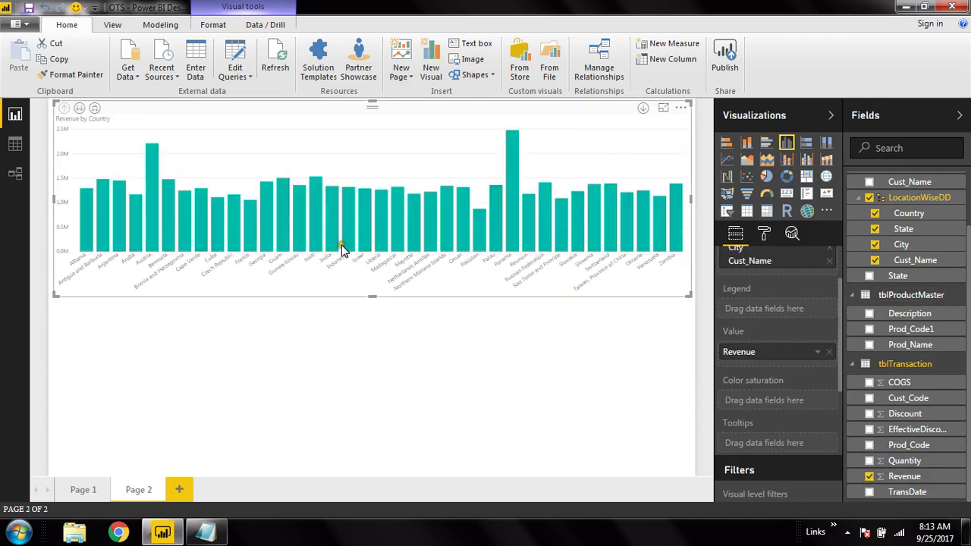
{"action": "scroll", "coordinate": [759, 325], "scroll_direction": "up", "scroll_amount": 2}
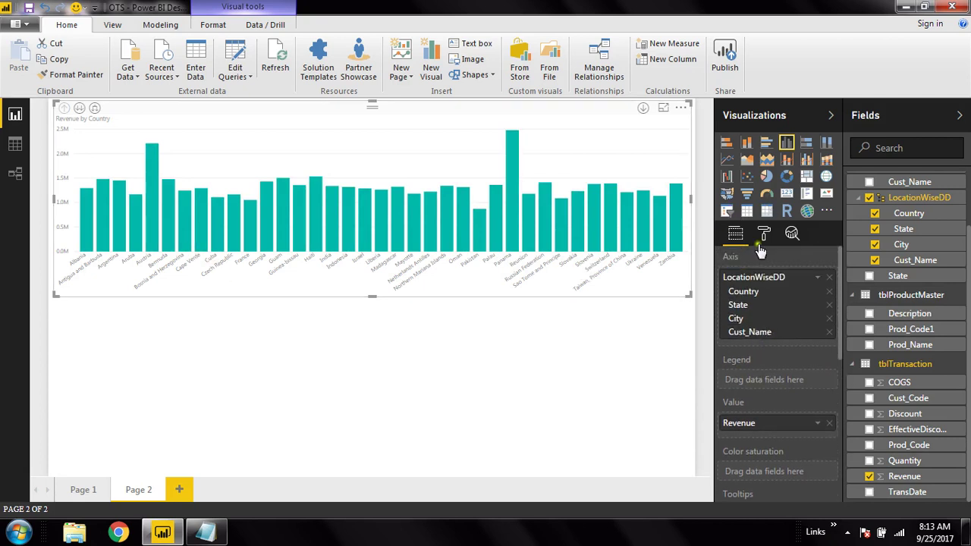
Step: Set the X-axis country labels to text size 17 and black
{"action": "left_click", "coordinate": [764, 236]}
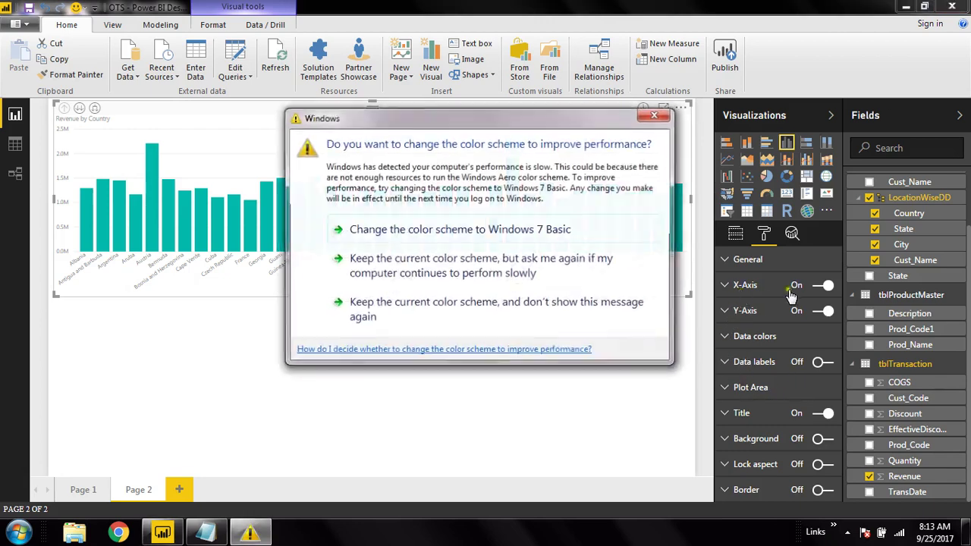
{"action": "left_click", "coordinate": [657, 116]}
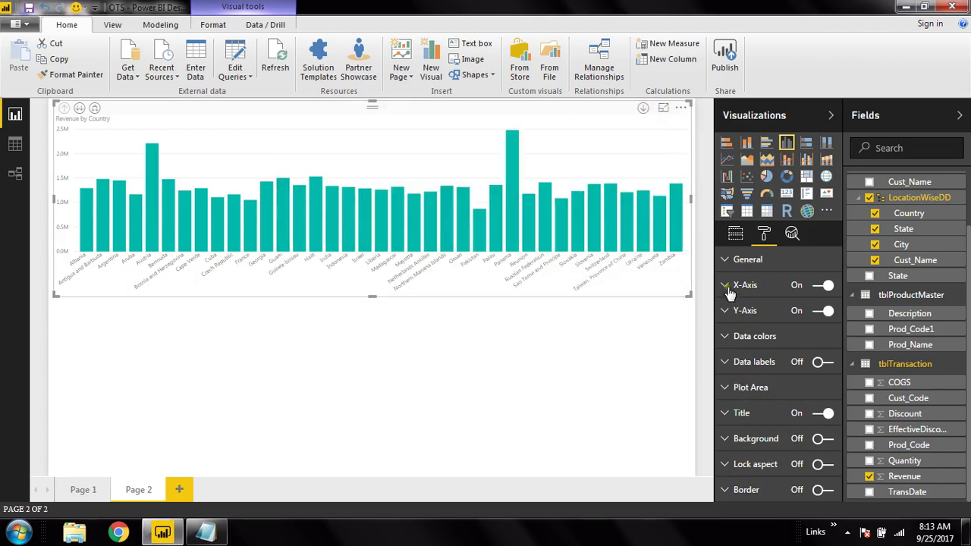
{"action": "left_click", "coordinate": [726, 287]}
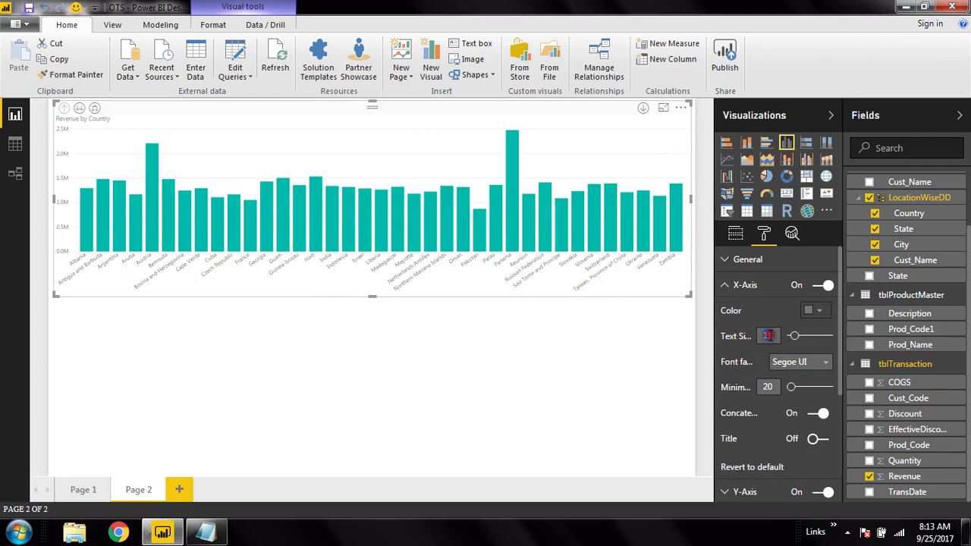
{"action": "left_click", "coordinate": [768, 335]}
{"action": "type", "text": "16"}
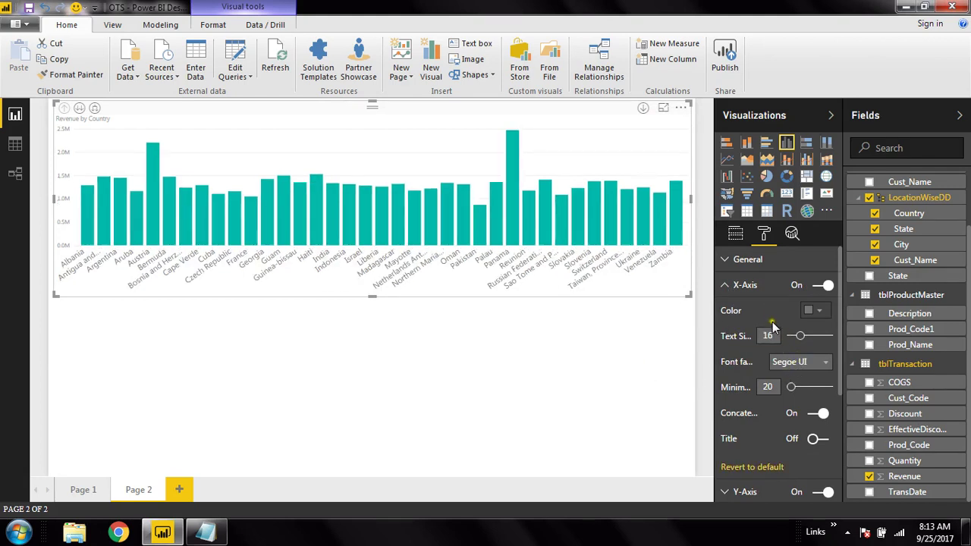
{"action": "type", "text": "7"}
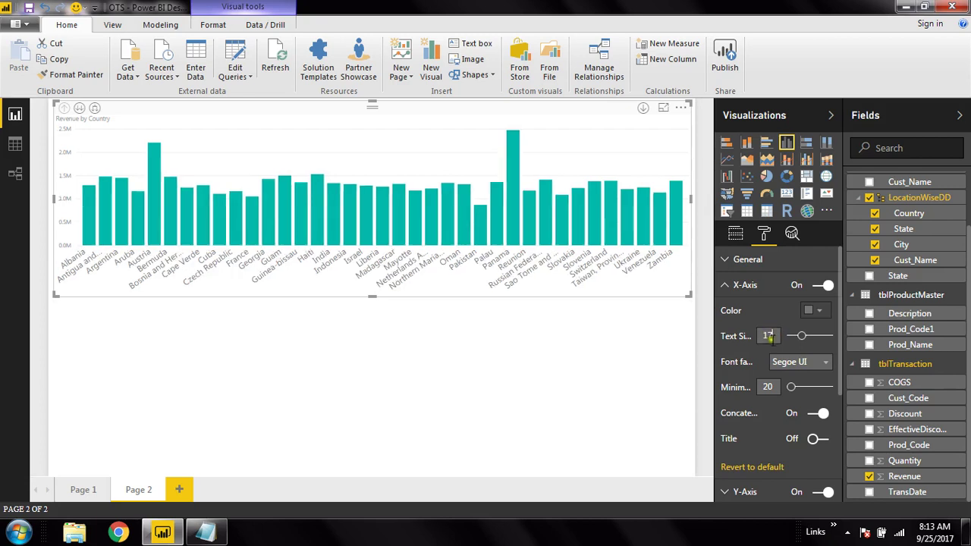
{"action": "left_click", "coordinate": [820, 311]}
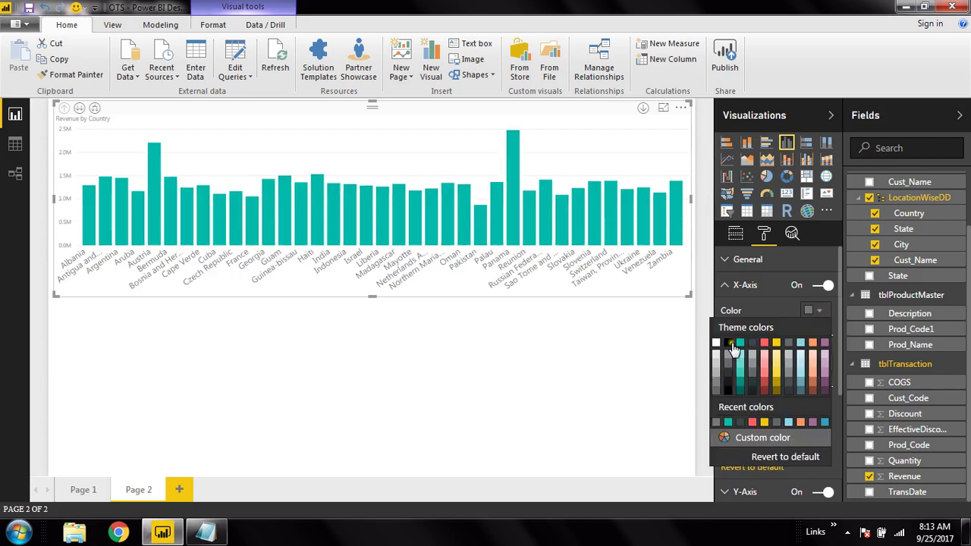
{"action": "left_click", "coordinate": [730, 343]}
Step: Deselect to preview the chart, then reselect it and return to its formatting options
{"action": "left_click", "coordinate": [564, 360]}
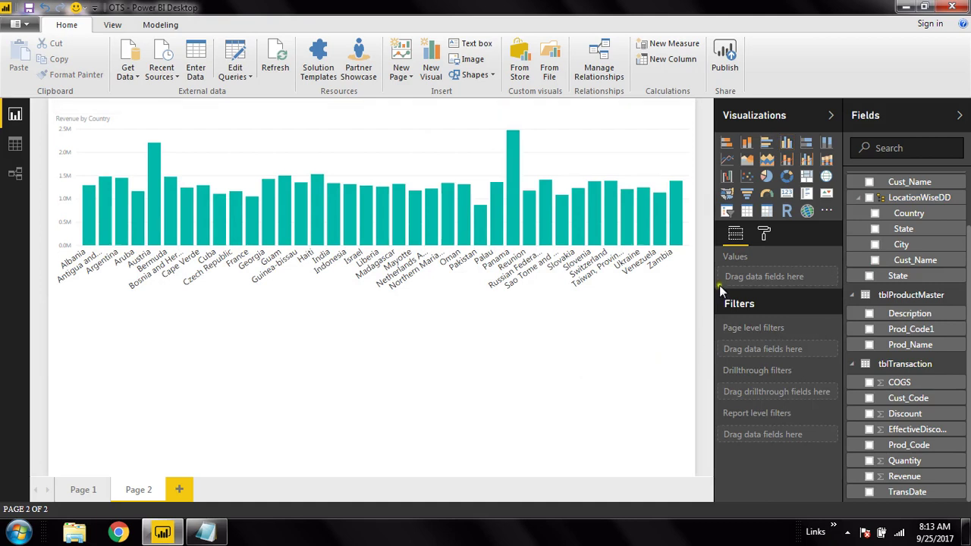
{"action": "left_click", "coordinate": [763, 235]}
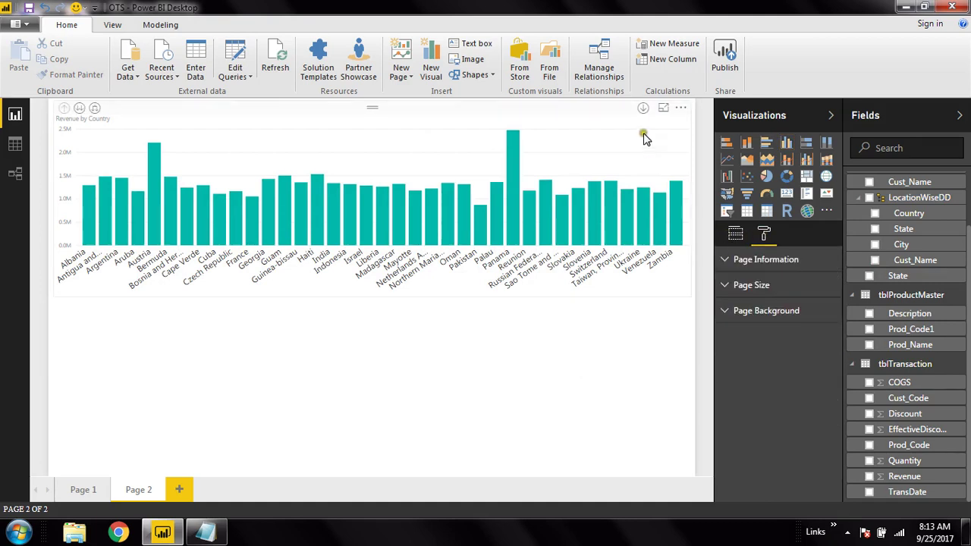
{"action": "left_click", "coordinate": [599, 118]}
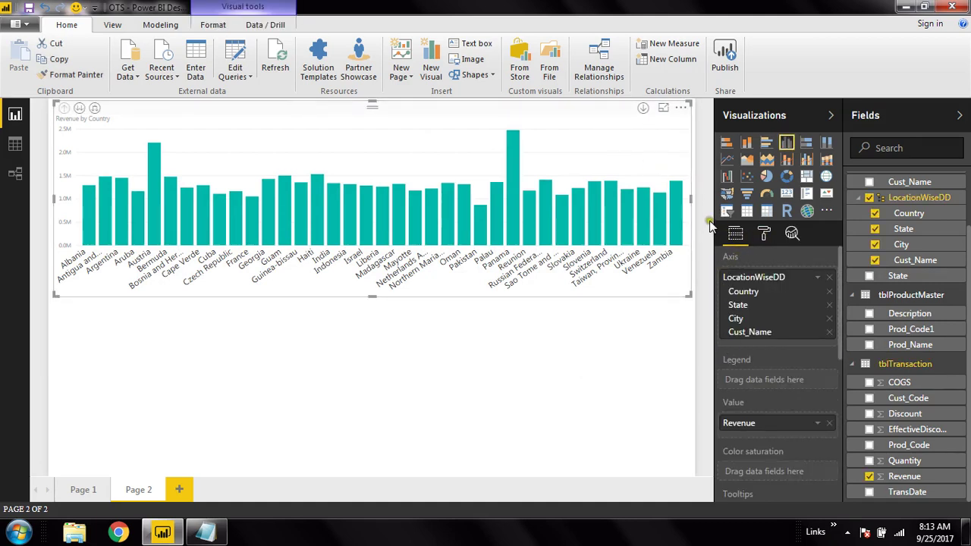
{"action": "left_click", "coordinate": [763, 234]}
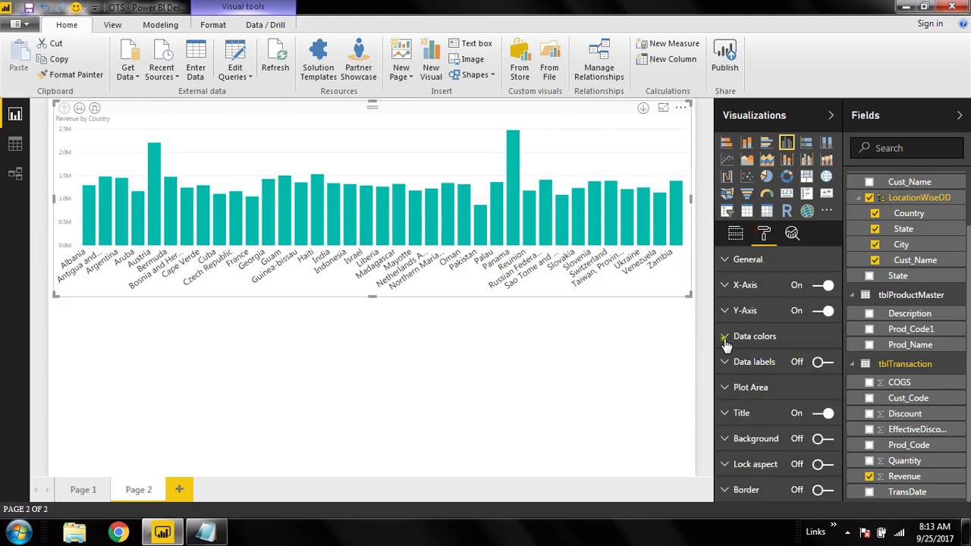
Step: Set the Y-axis revenue labels to text size 17 and black
{"action": "left_click", "coordinate": [725, 286]}
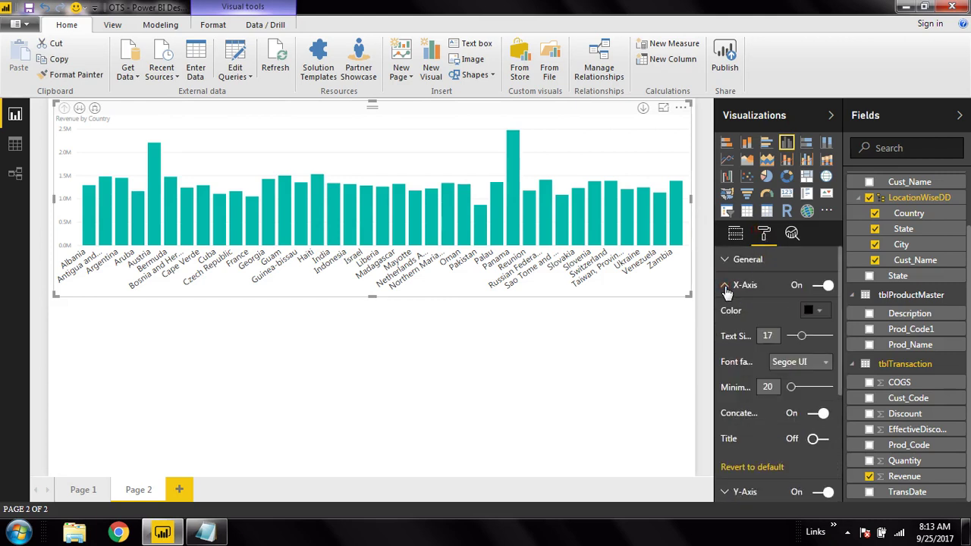
{"action": "left_click", "coordinate": [726, 286]}
{"action": "left_click", "coordinate": [726, 311]}
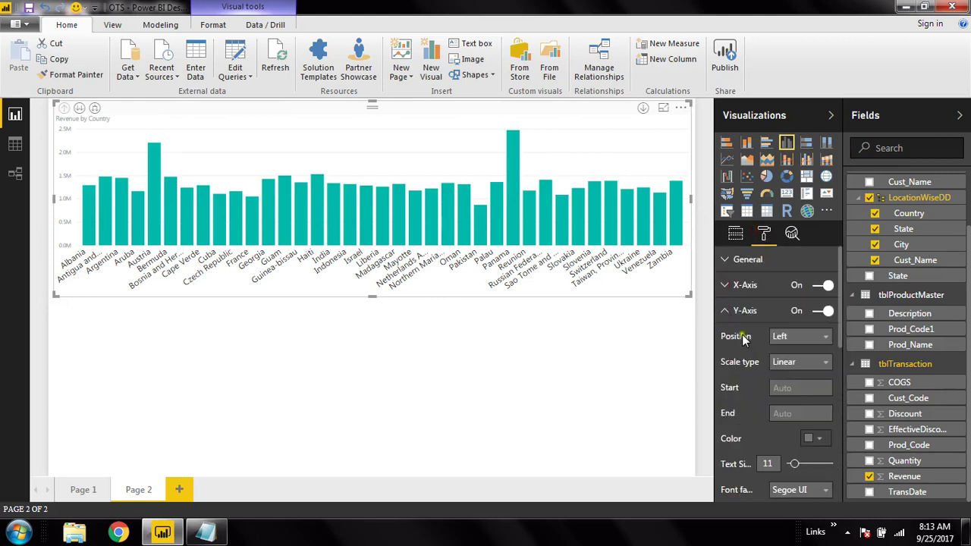
{"action": "double_click", "coordinate": [777, 462]}
{"action": "type", "text": "14"}
{"action": "left_click", "coordinate": [816, 438]}
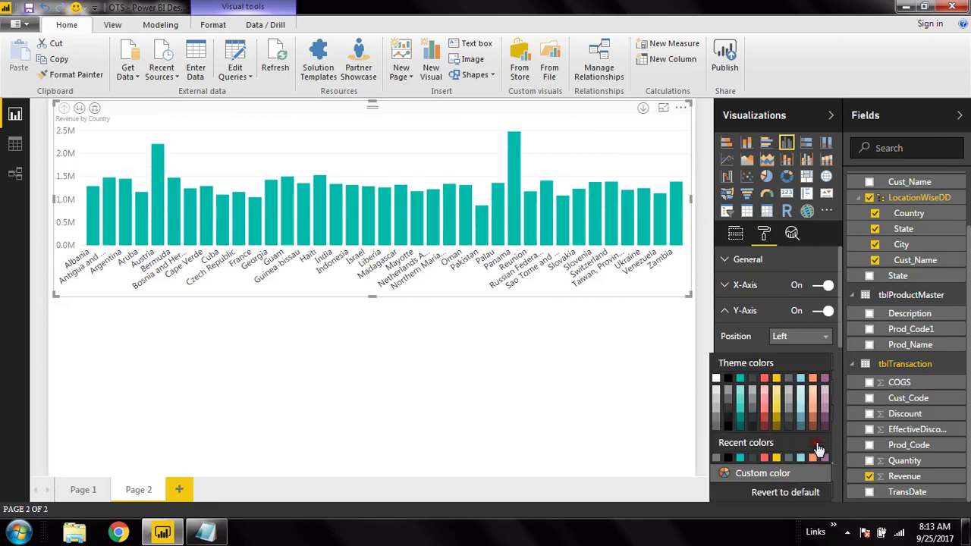
{"action": "left_click", "coordinate": [728, 379]}
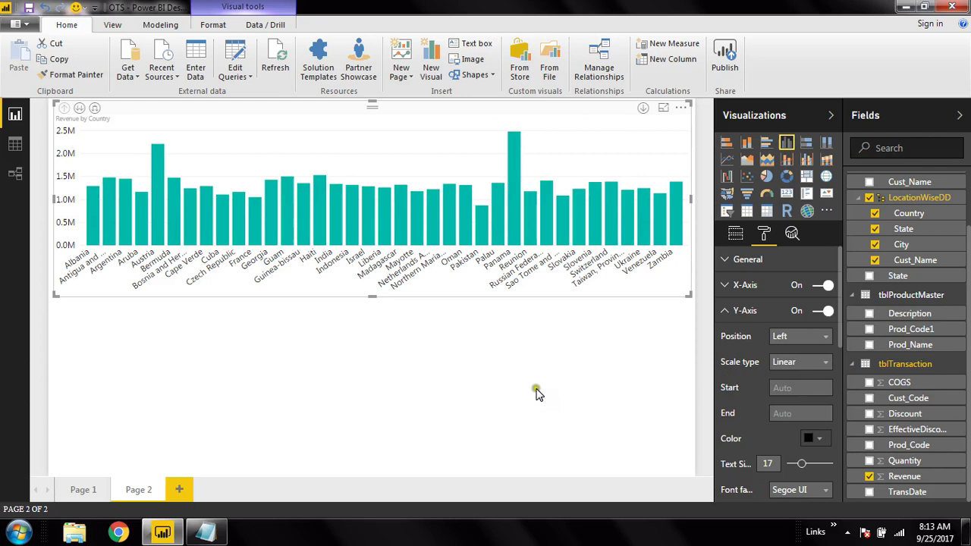
Step: Set the Y-axis display units to None so values show like 2,500,000
{"action": "left_click", "coordinate": [485, 364]}
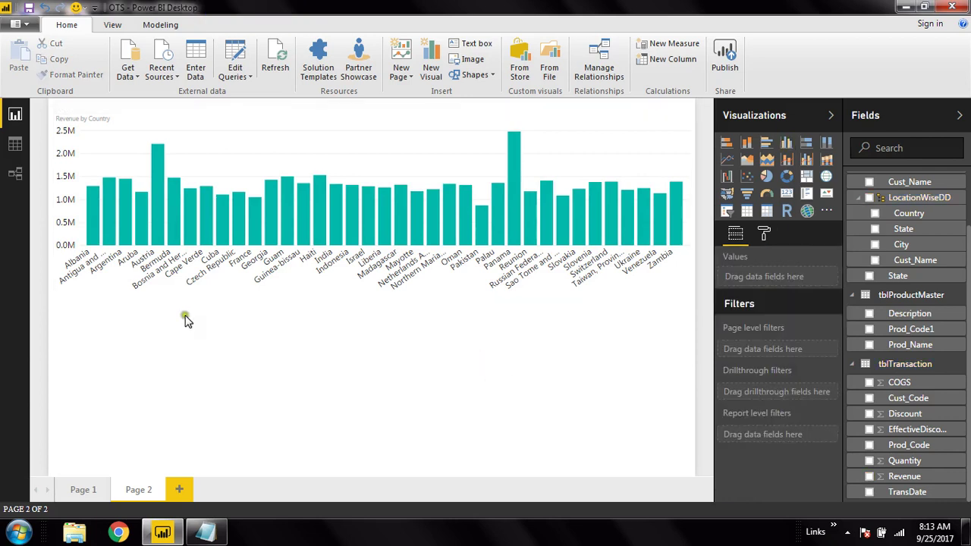
{"action": "left_click", "coordinate": [569, 145]}
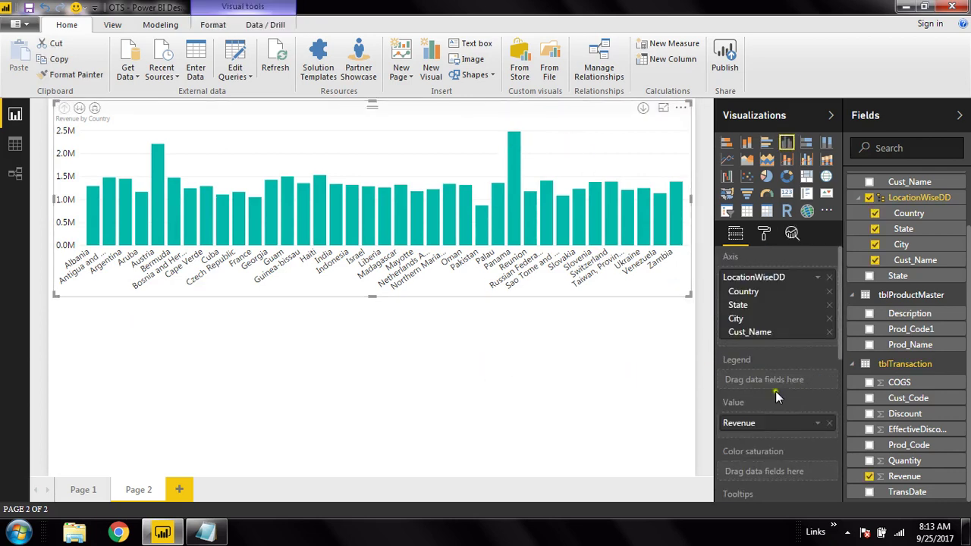
{"action": "left_click", "coordinate": [763, 235]}
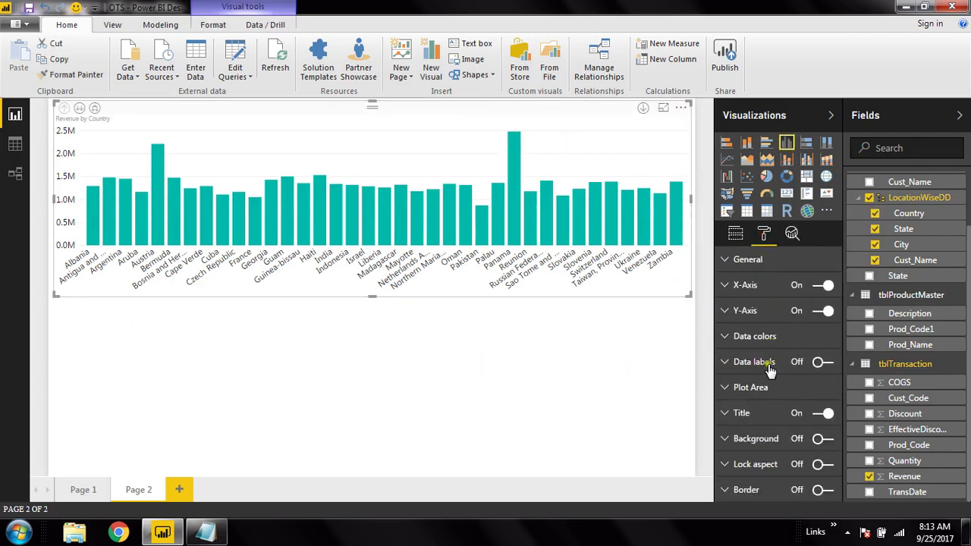
{"action": "left_click", "coordinate": [730, 312]}
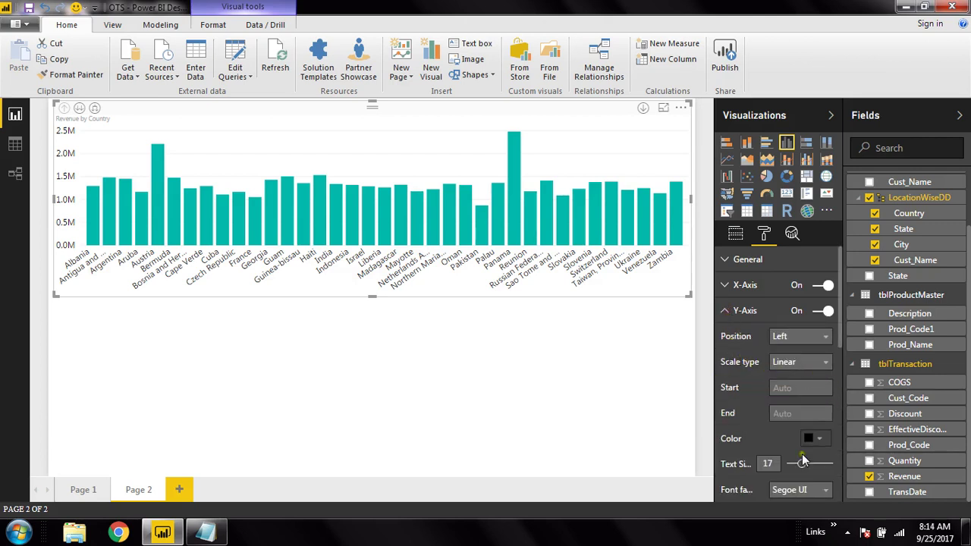
{"action": "scroll", "coordinate": [805, 459], "scroll_direction": "down", "scroll_amount": 1}
{"action": "left_click", "coordinate": [808, 448]}
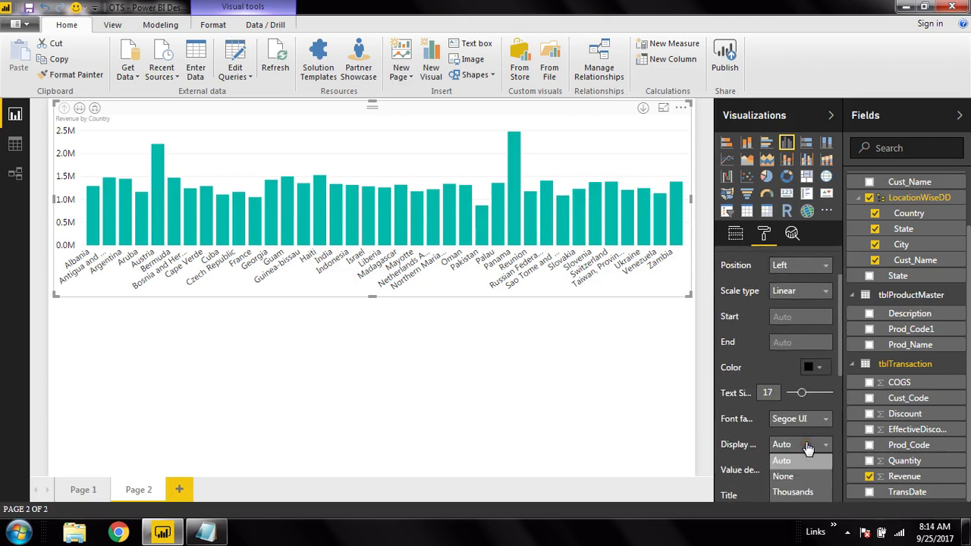
{"action": "left_click", "coordinate": [790, 476]}
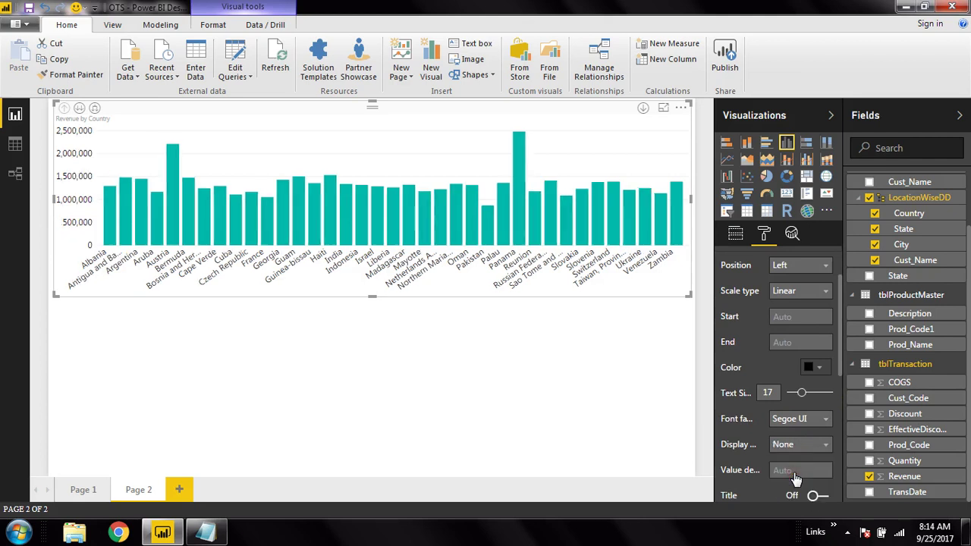
{"action": "left_click", "coordinate": [81, 176]}
{"action": "scroll", "coordinate": [730, 313], "scroll_direction": "up", "scroll_amount": 1}
{"action": "left_click", "coordinate": [730, 311]}
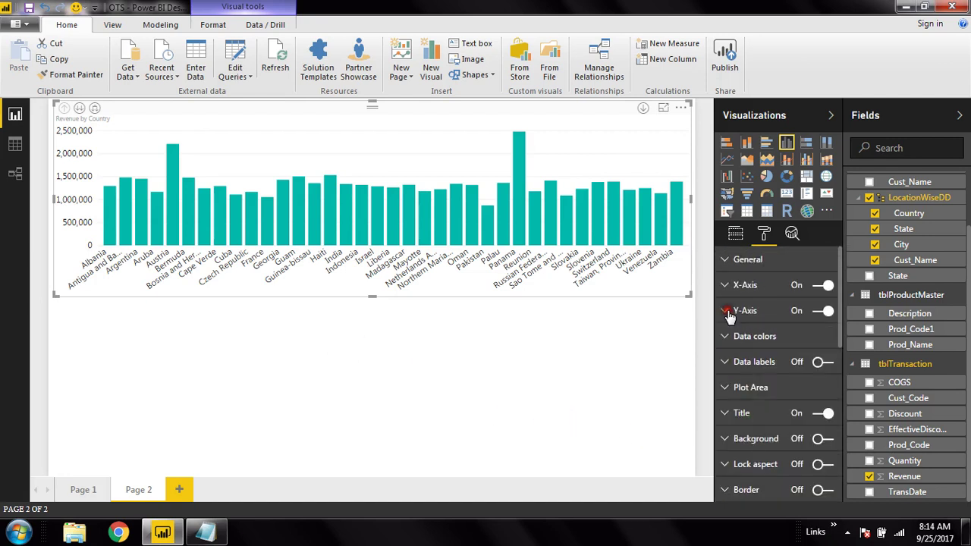
Step: Turn data labels on, trying None display units before returning to Auto
{"action": "left_click", "coordinate": [815, 365]}
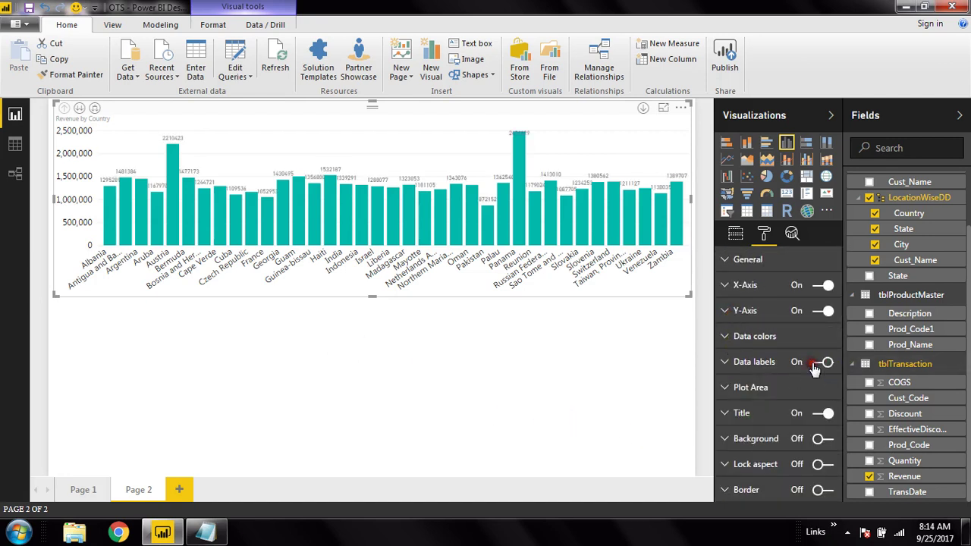
{"action": "left_click", "coordinate": [728, 363]}
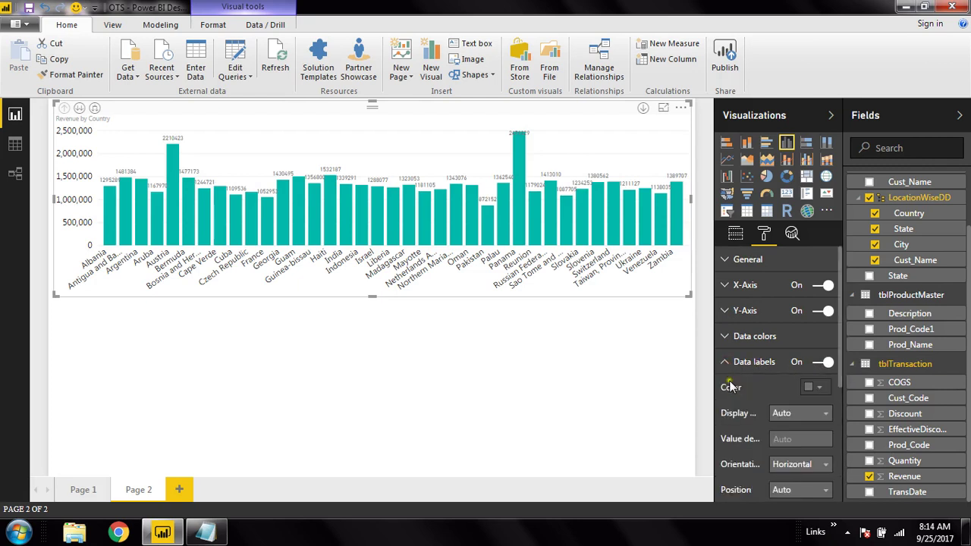
{"action": "left_click", "coordinate": [823, 415]}
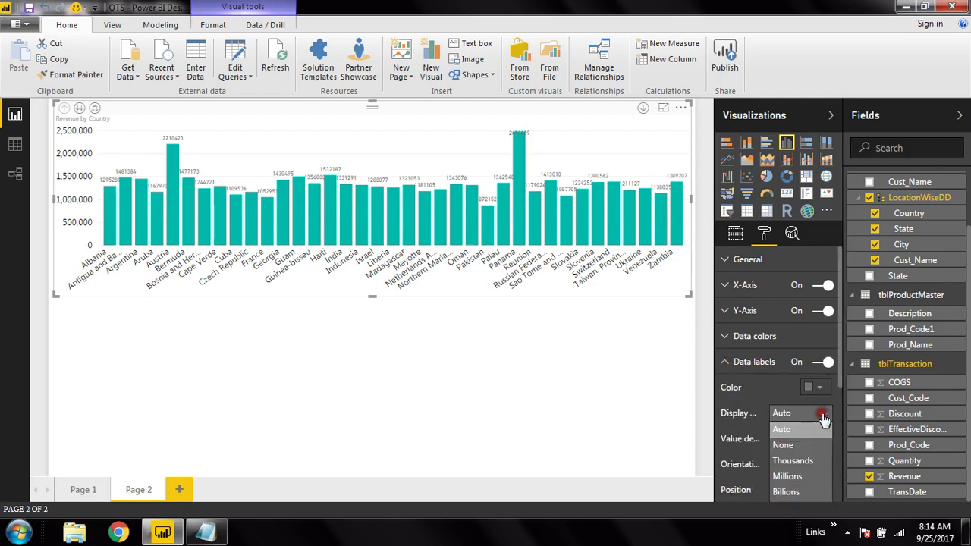
{"action": "left_click", "coordinate": [789, 446]}
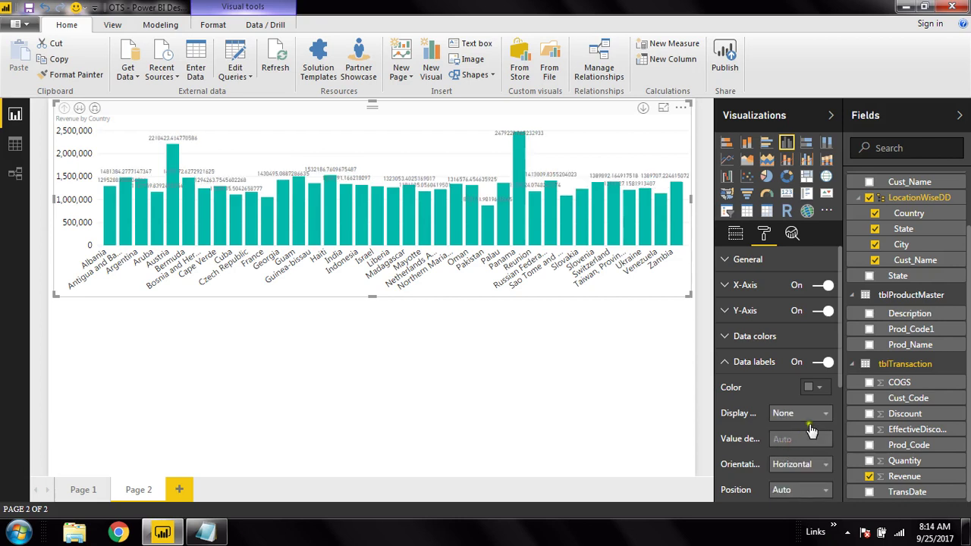
{"action": "left_click", "coordinate": [825, 414]}
{"action": "left_click", "coordinate": [806, 430]}
Step: Give the data labels text size 12, Inside End position and Vertical orientation
{"action": "scroll", "coordinate": [724, 418], "scroll_direction": "down", "scroll_amount": 1}
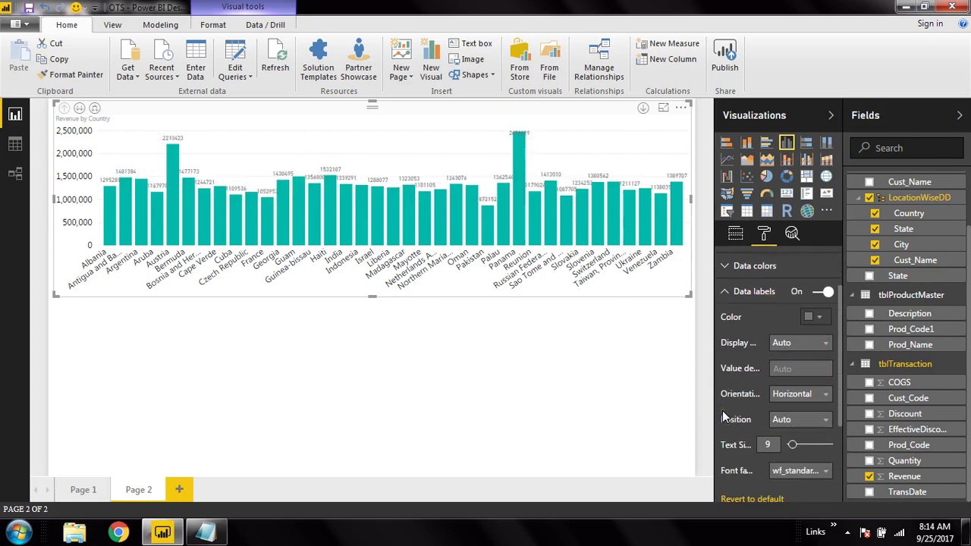
{"action": "left_click", "coordinate": [768, 443]}
{"action": "type", "text": "12"}
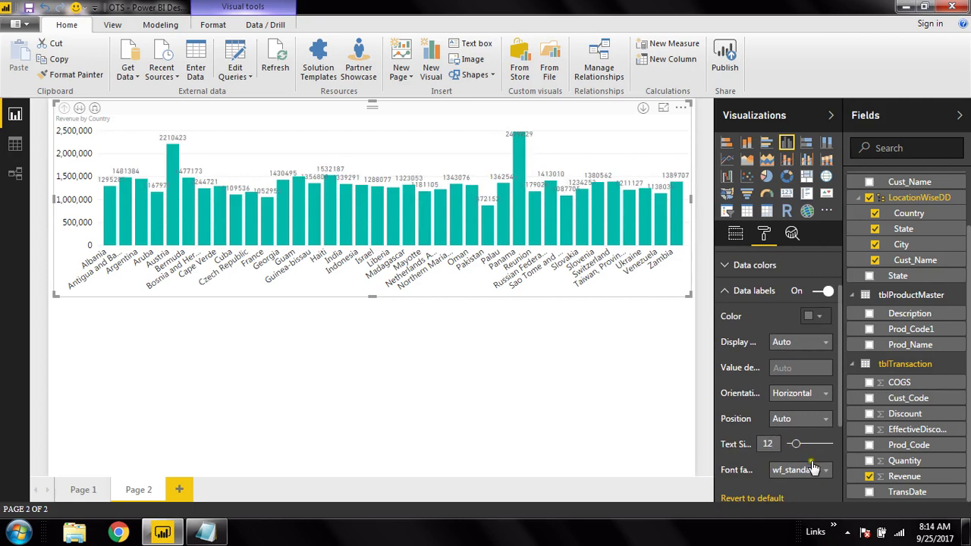
{"action": "scroll", "coordinate": [745, 463], "scroll_direction": "down", "scroll_amount": 1}
{"action": "left_click", "coordinate": [802, 347]}
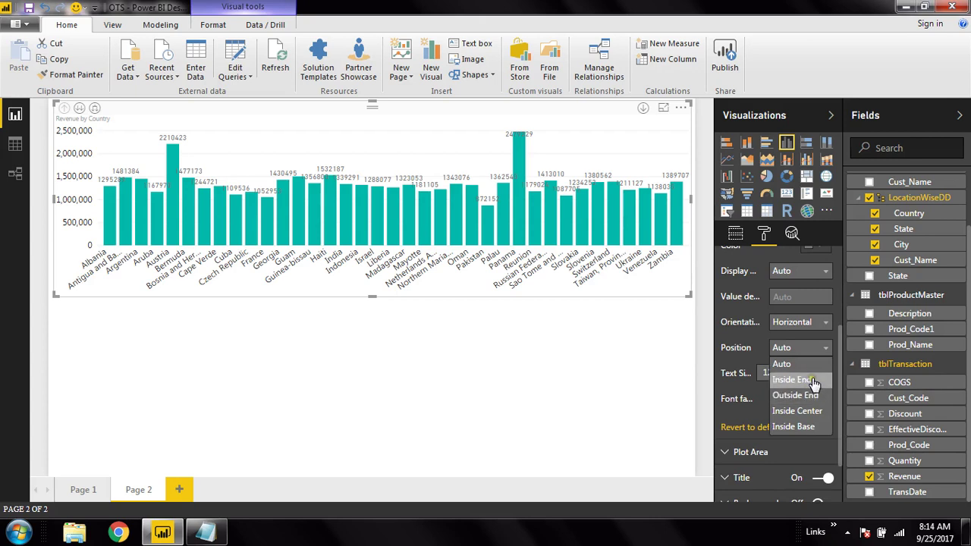
{"action": "left_click", "coordinate": [812, 381]}
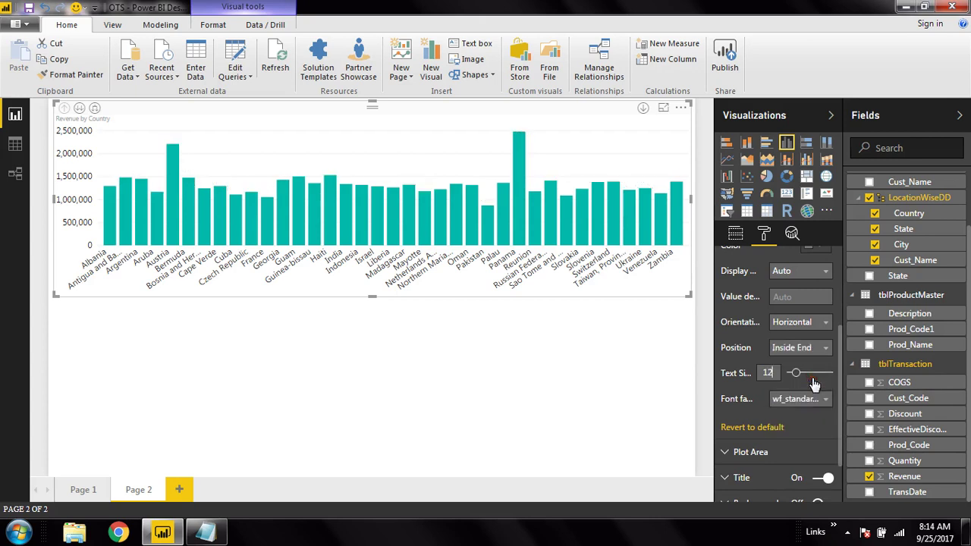
{"action": "left_click", "coordinate": [810, 349]}
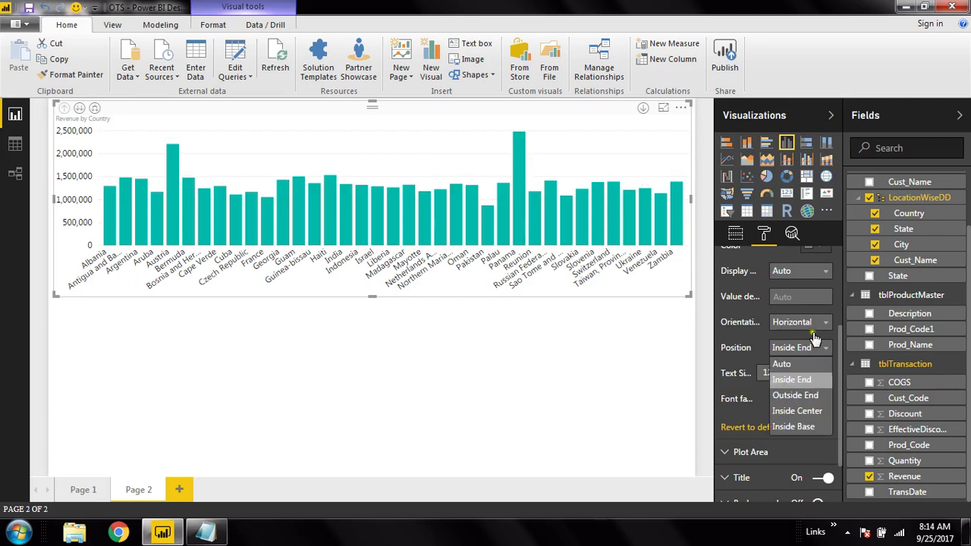
{"action": "left_click", "coordinate": [815, 324]}
{"action": "left_click", "coordinate": [789, 339]}
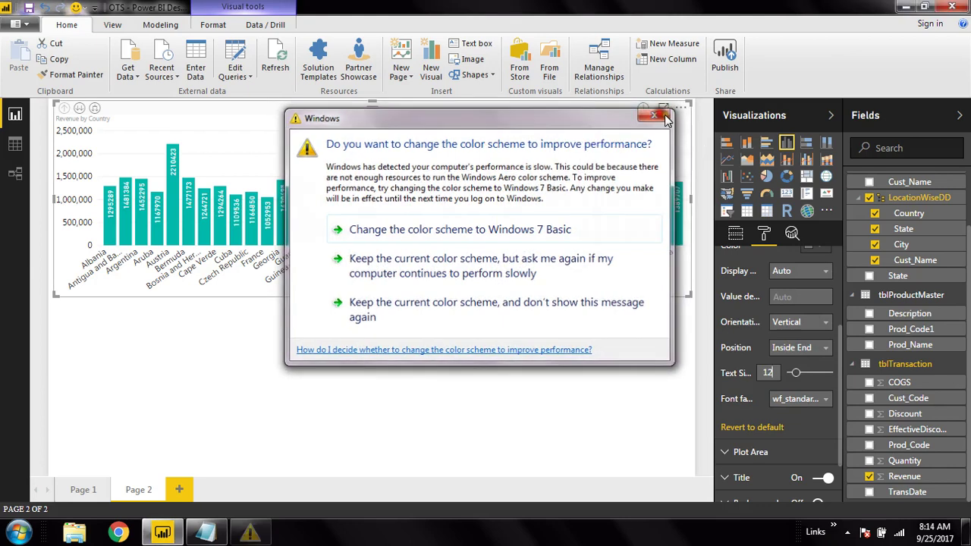
{"action": "left_click", "coordinate": [654, 116]}
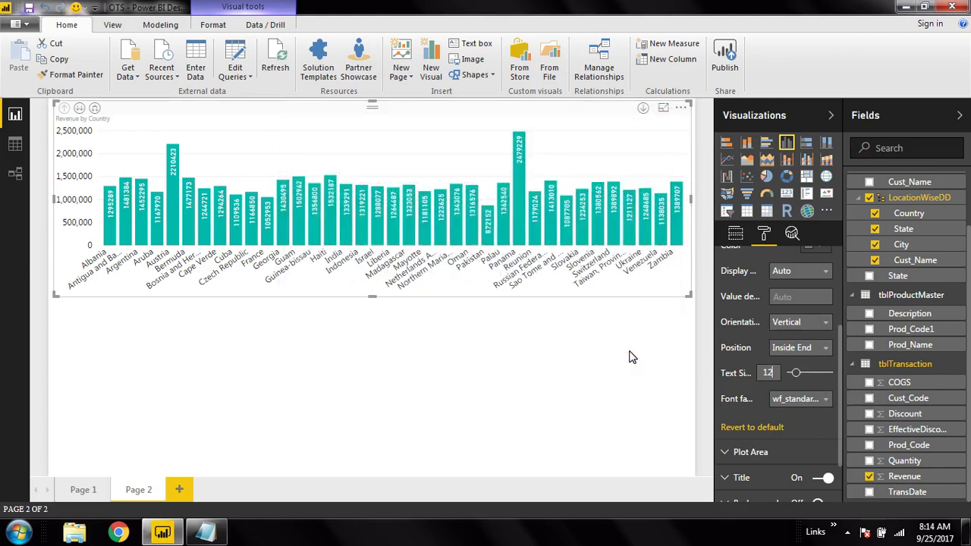
Step: Give the canvas more room and highlight Panama's column in the Revenue by Country chart
{"action": "left_click", "coordinate": [835, 115]}
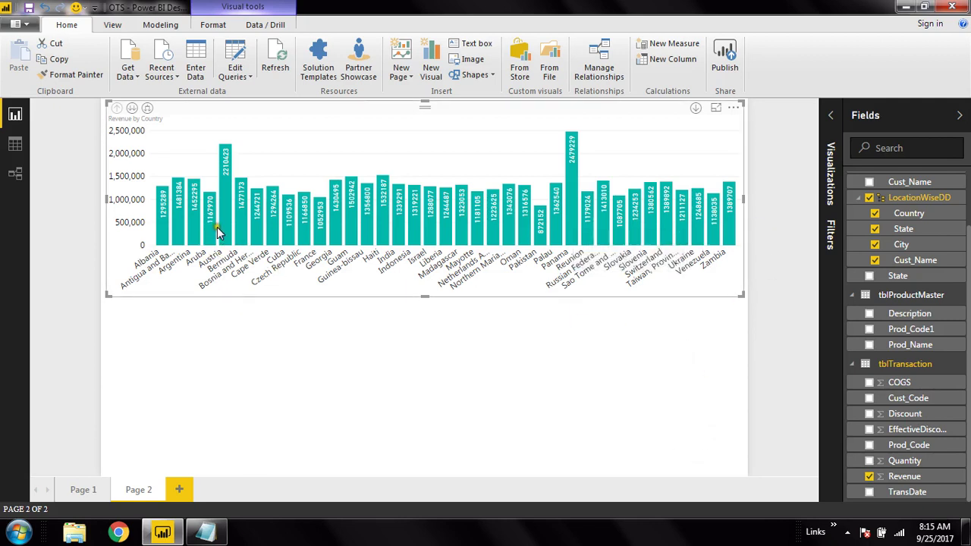
{"action": "left_click", "coordinate": [573, 186]}
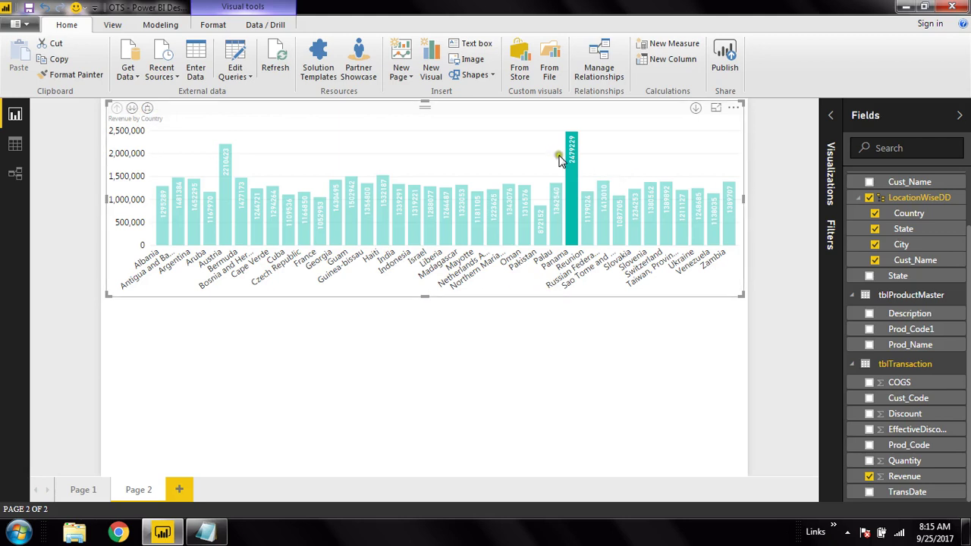
Step: Turn on drill-down mode and drill from Panama into its states, selecting Hawaii
{"action": "left_click", "coordinate": [696, 110]}
{"action": "right_click", "coordinate": [572, 156]}
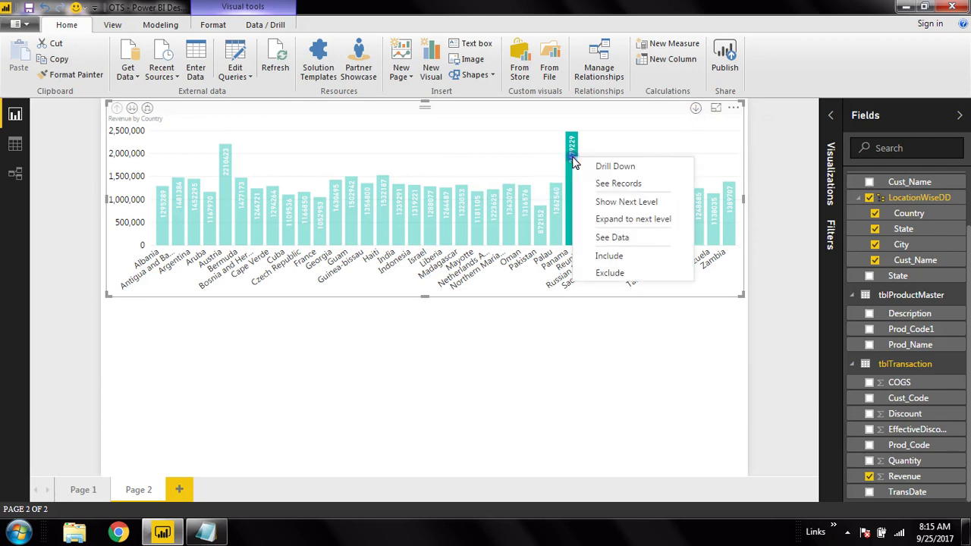
{"action": "left_click", "coordinate": [617, 166]}
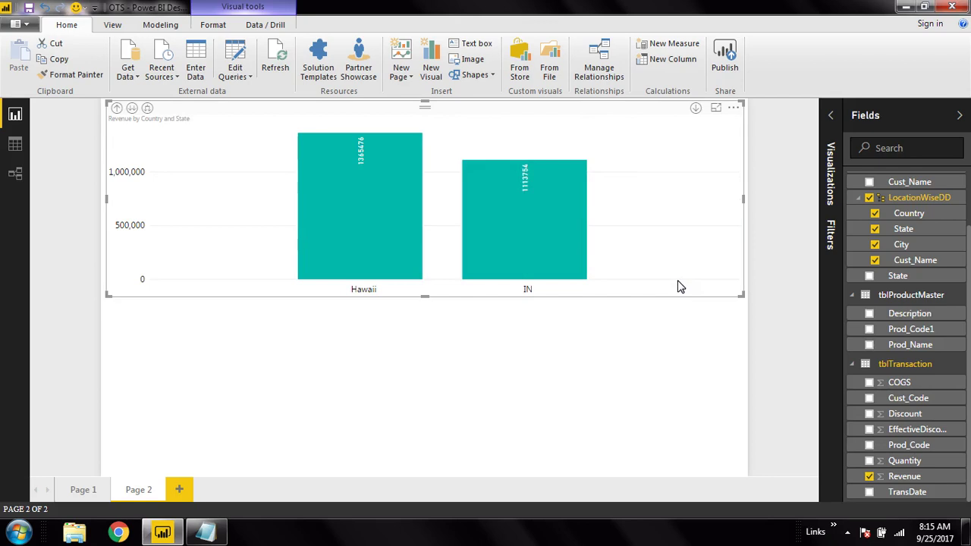
{"action": "left_click", "coordinate": [598, 418]}
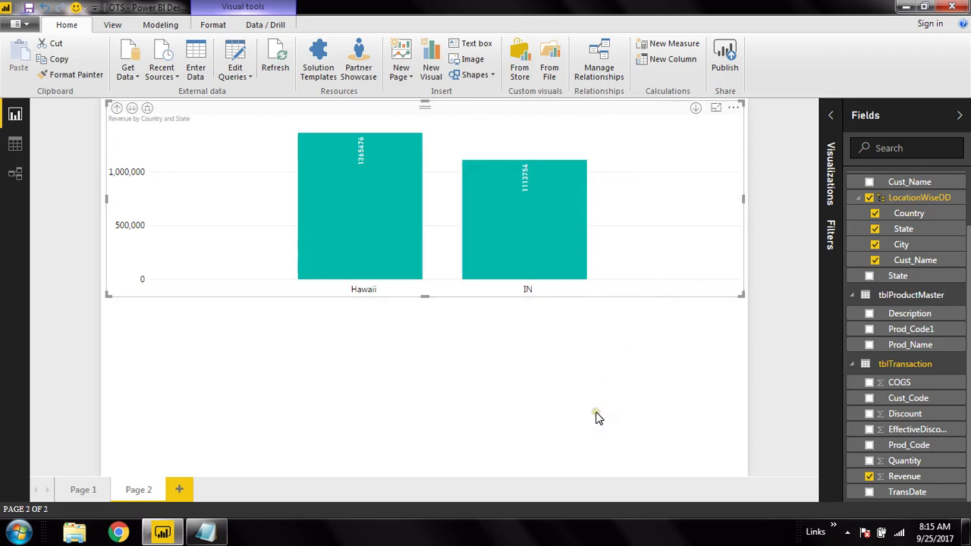
{"action": "right_click", "coordinate": [355, 199]}
{"action": "left_click", "coordinate": [341, 156]}
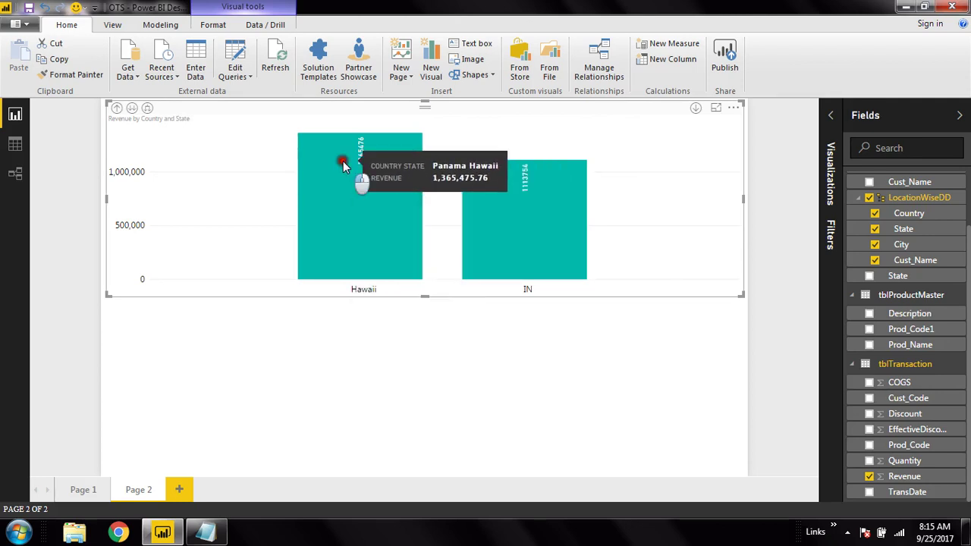
Step: Toggle drill mode off and on, highlight the IN state, and drill into IN's cities
{"action": "left_click", "coordinate": [695, 109]}
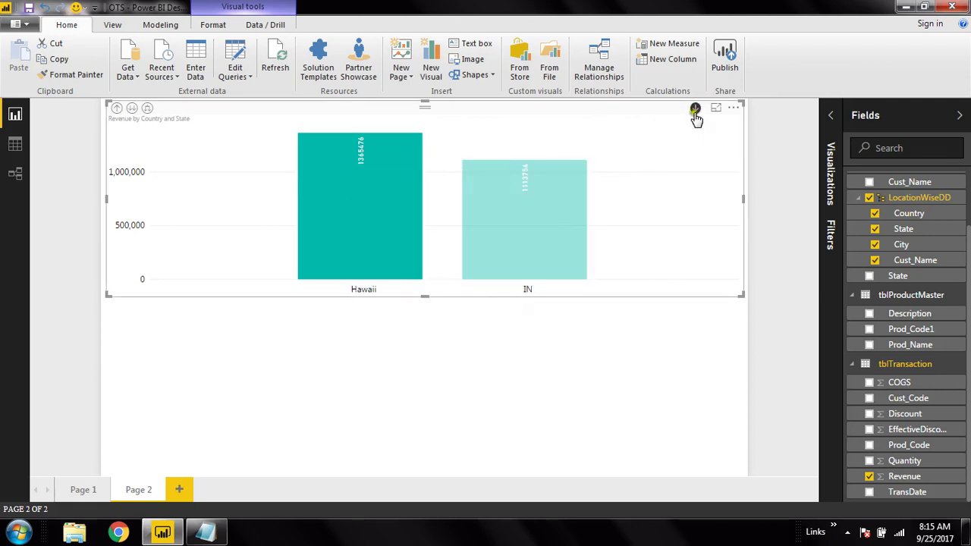
{"action": "left_click", "coordinate": [695, 108]}
{"action": "left_click", "coordinate": [407, 238]}
{"action": "left_click", "coordinate": [540, 241]}
{"action": "mouse_move", "coordinate": [540, 241]}
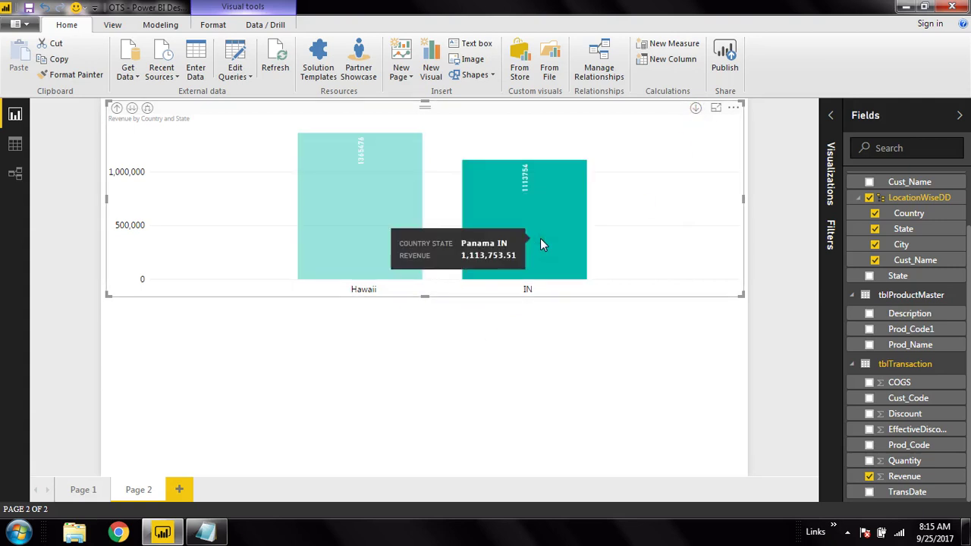
{"action": "left_click", "coordinate": [696, 109]}
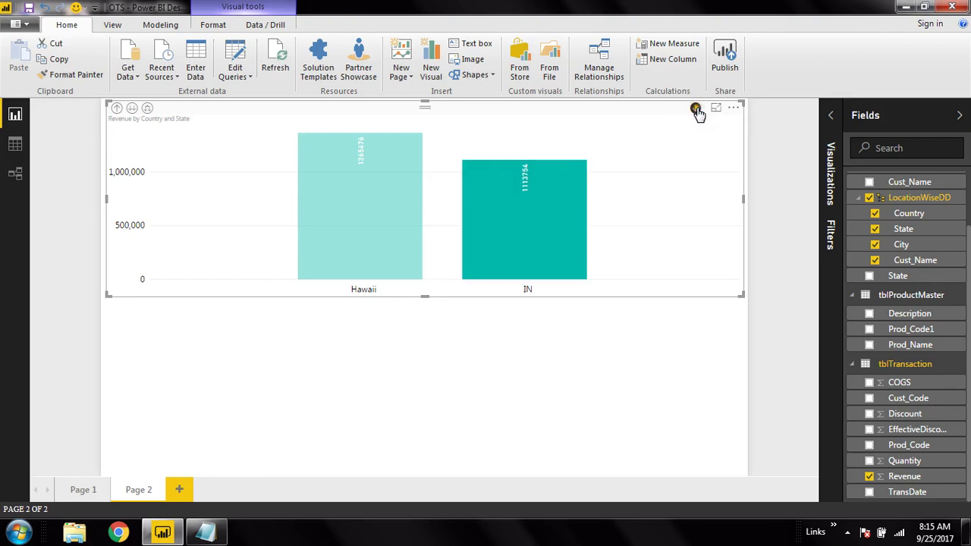
{"action": "left_click", "coordinate": [605, 219]}
{"action": "left_click", "coordinate": [518, 230]}
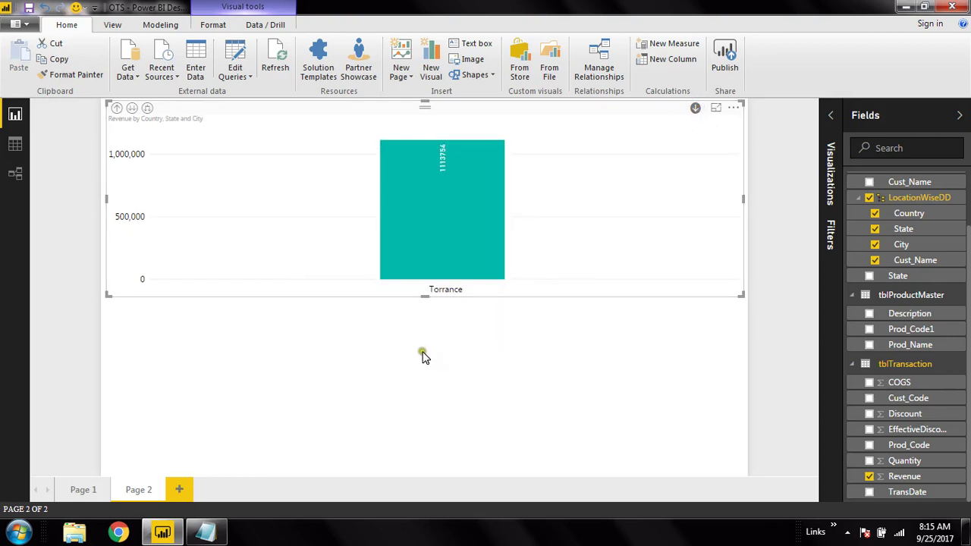
{"action": "mouse_move", "coordinate": [458, 231]}
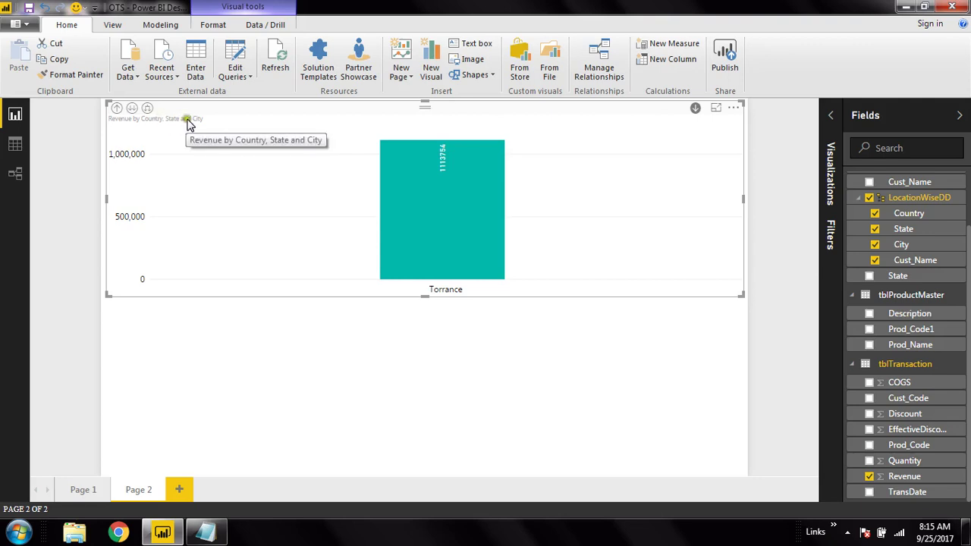
Step: Drill back up to countries, then down via WAR and Kankakee to customers, opening Format
{"action": "left_click", "coordinate": [117, 108]}
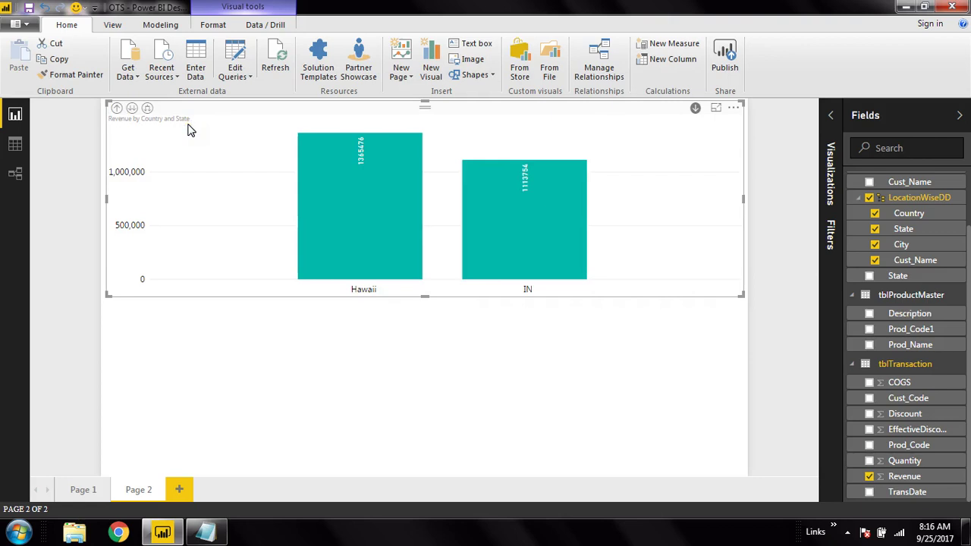
{"action": "left_click", "coordinate": [117, 107]}
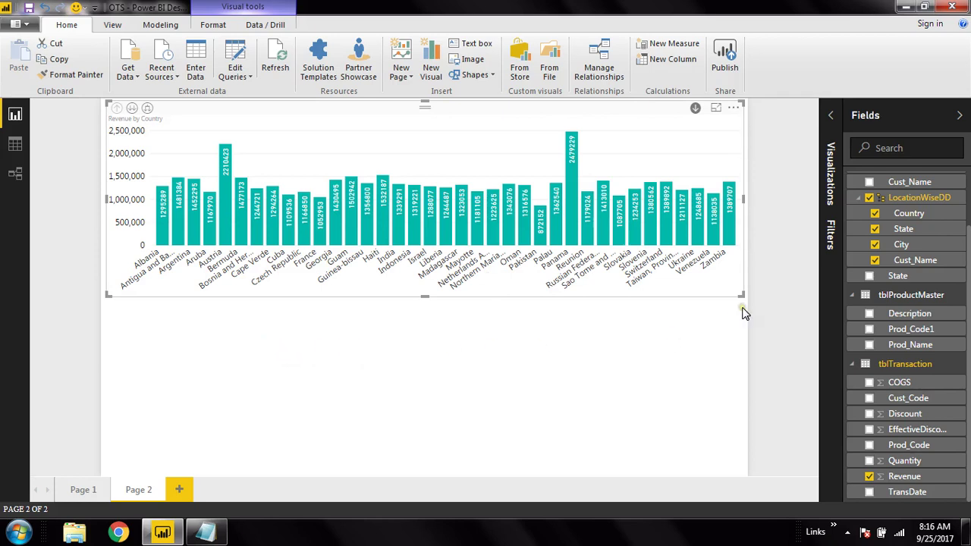
{"action": "left_click", "coordinate": [229, 210]}
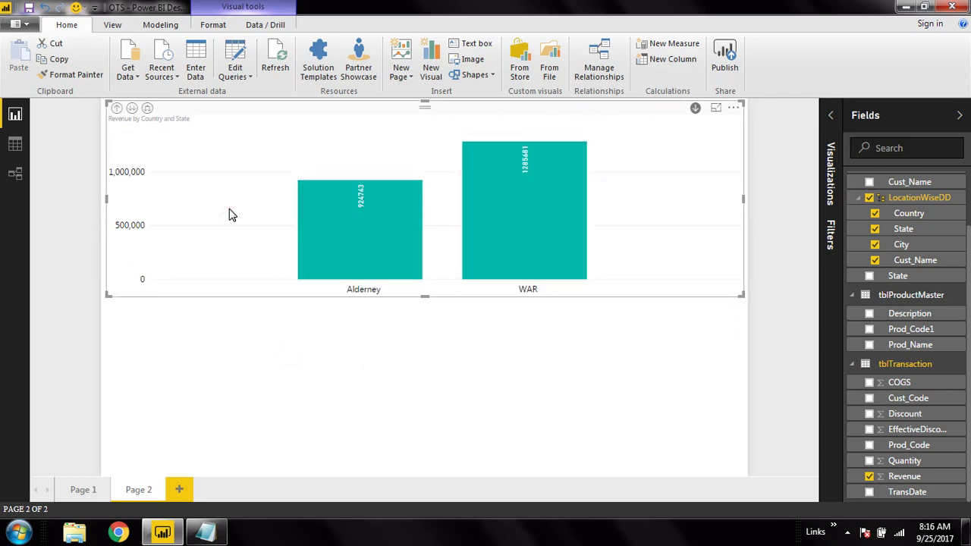
{"action": "left_click", "coordinate": [642, 116]}
{"action": "left_click", "coordinate": [550, 236]}
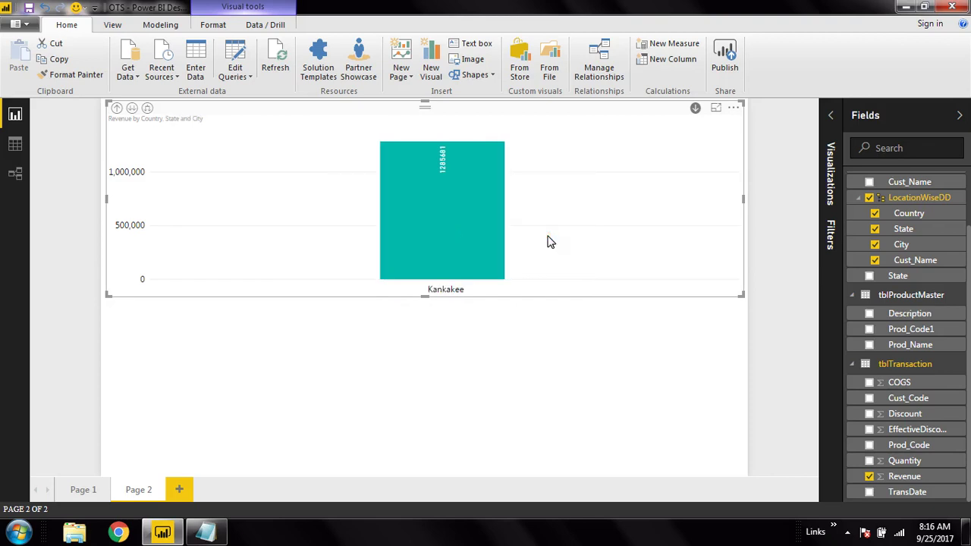
{"action": "left_click", "coordinate": [456, 225]}
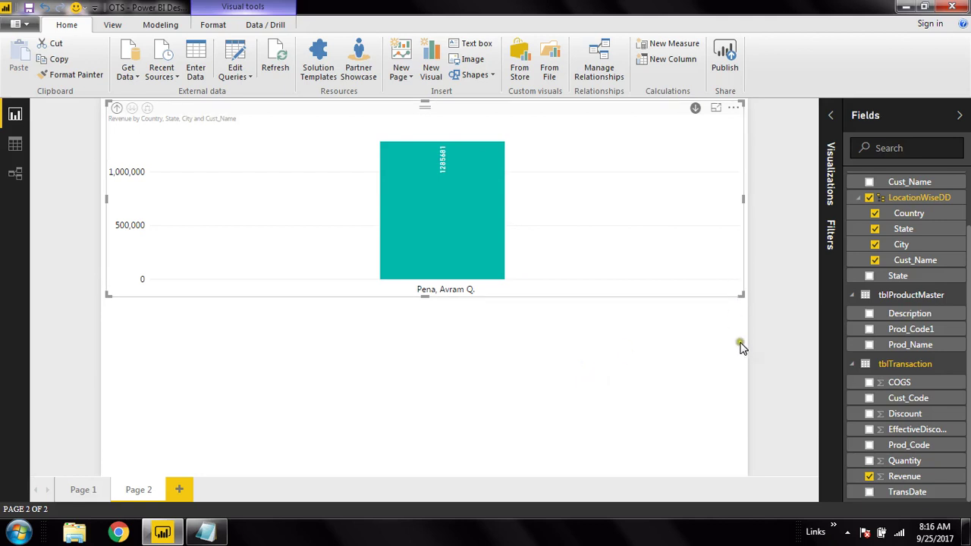
{"action": "left_click", "coordinate": [832, 116]}
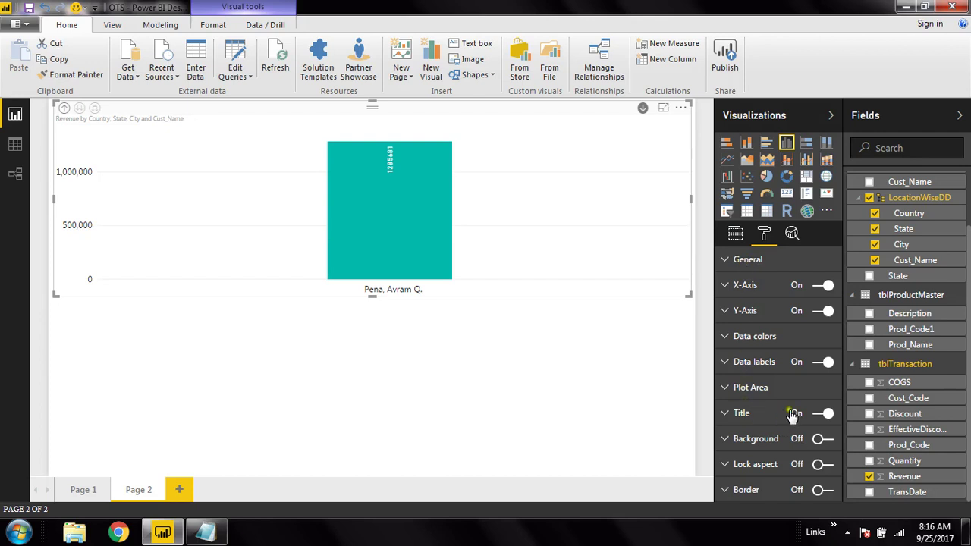
Step: Set the chart title's text size to 15 and its font colour to red
{"action": "left_click", "coordinate": [727, 413]}
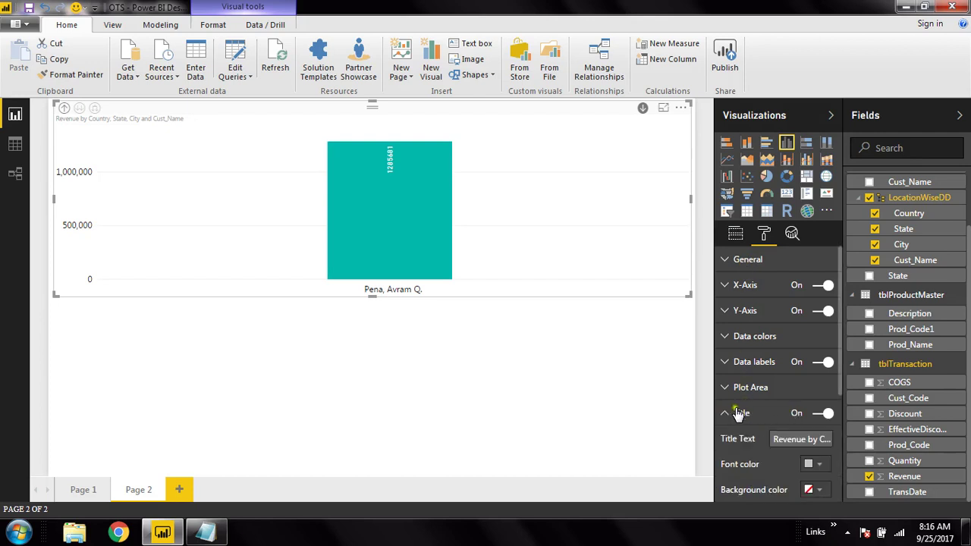
{"action": "scroll", "coordinate": [748, 416], "scroll_direction": "down", "scroll_amount": 1}
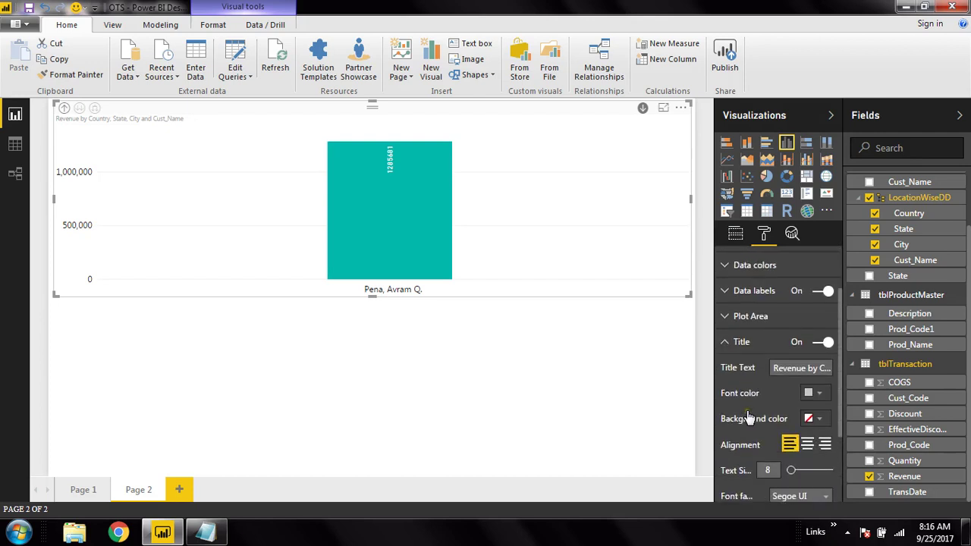
{"action": "left_click", "coordinate": [769, 471]}
{"action": "type", "text": "15"}
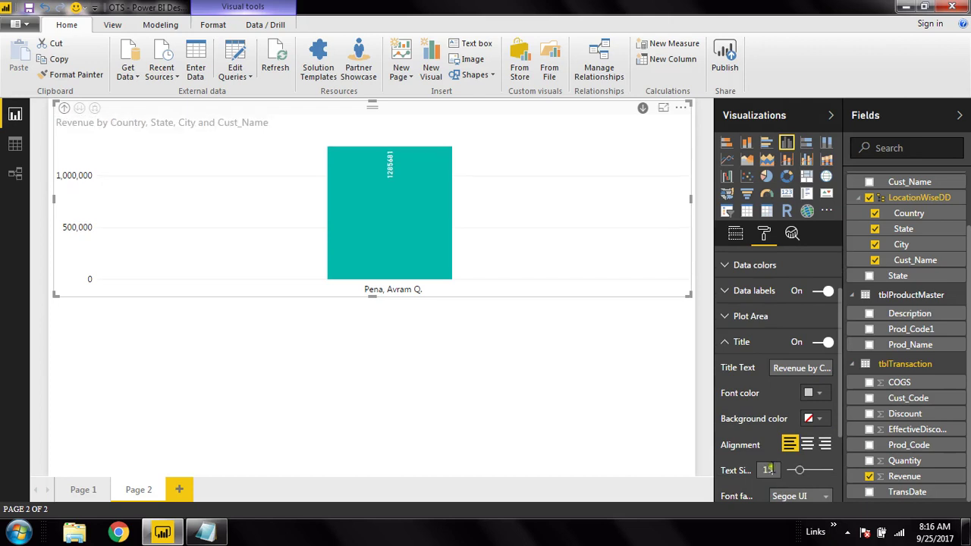
{"action": "left_click", "coordinate": [823, 401]}
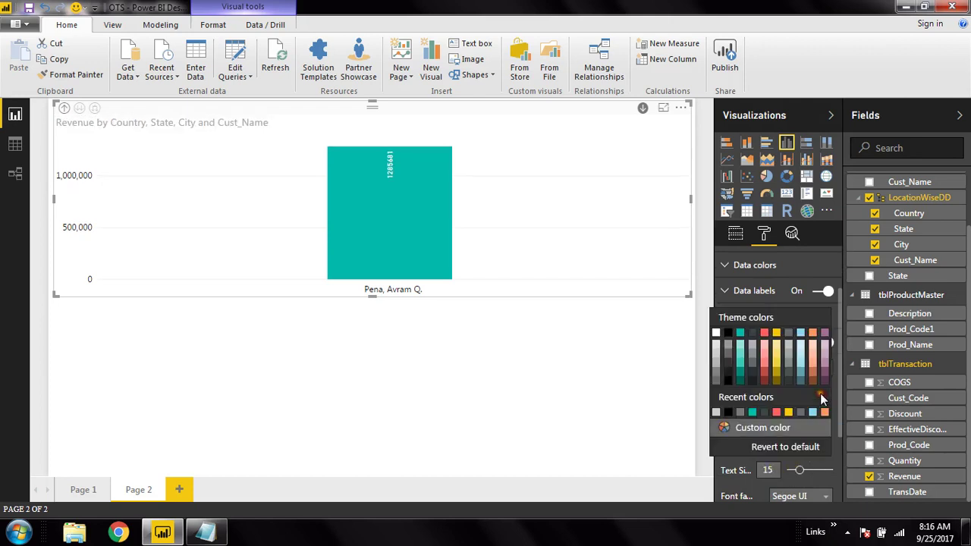
{"action": "left_click", "coordinate": [765, 336]}
{"action": "left_click", "coordinate": [542, 397]}
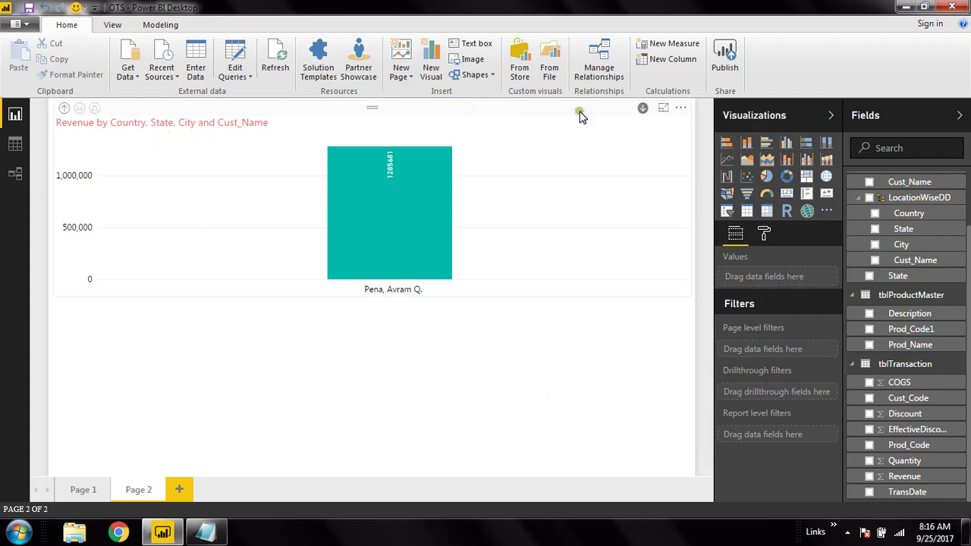
Step: Drill the chart up from customers to countries, then into India's states and back
{"action": "left_click", "coordinate": [65, 109]}
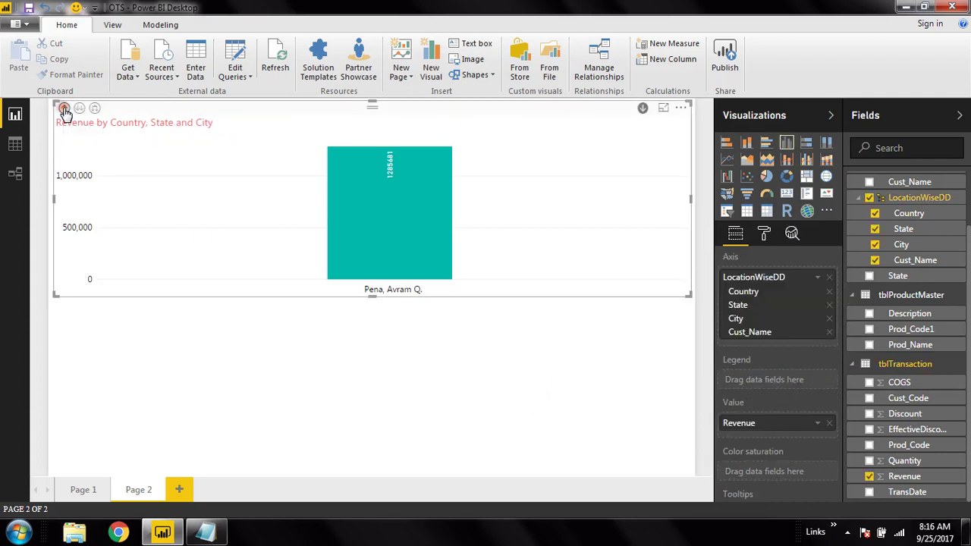
{"action": "left_click", "coordinate": [65, 109]}
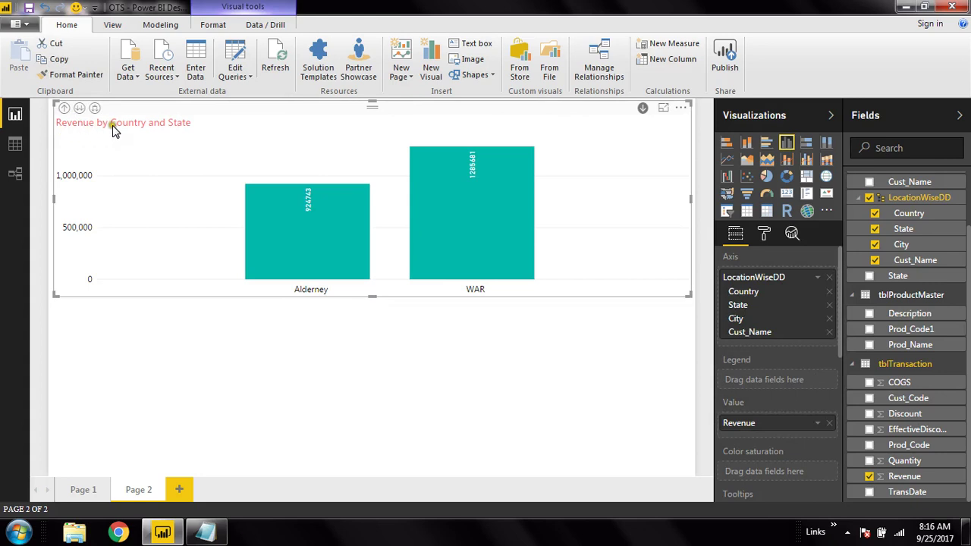
{"action": "left_click", "coordinate": [65, 108]}
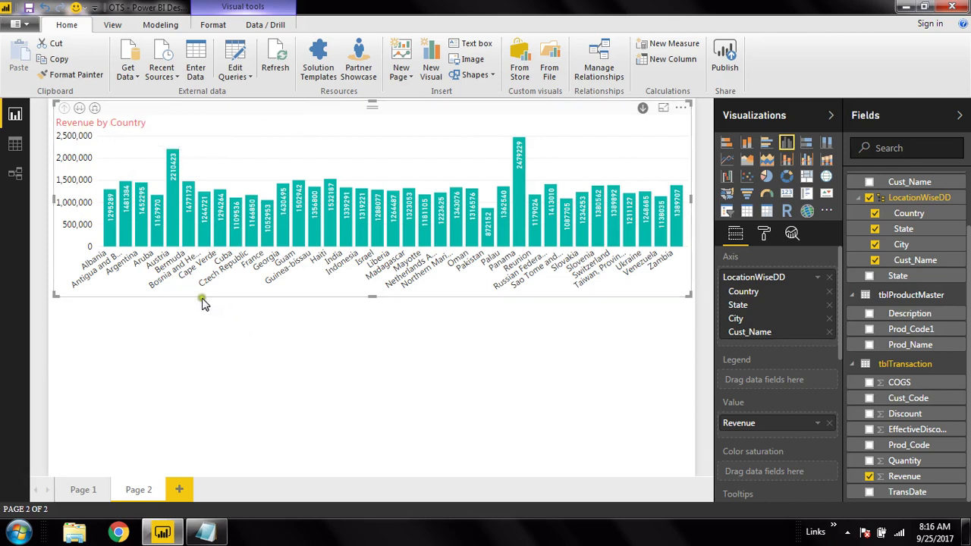
{"action": "left_click", "coordinate": [342, 232]}
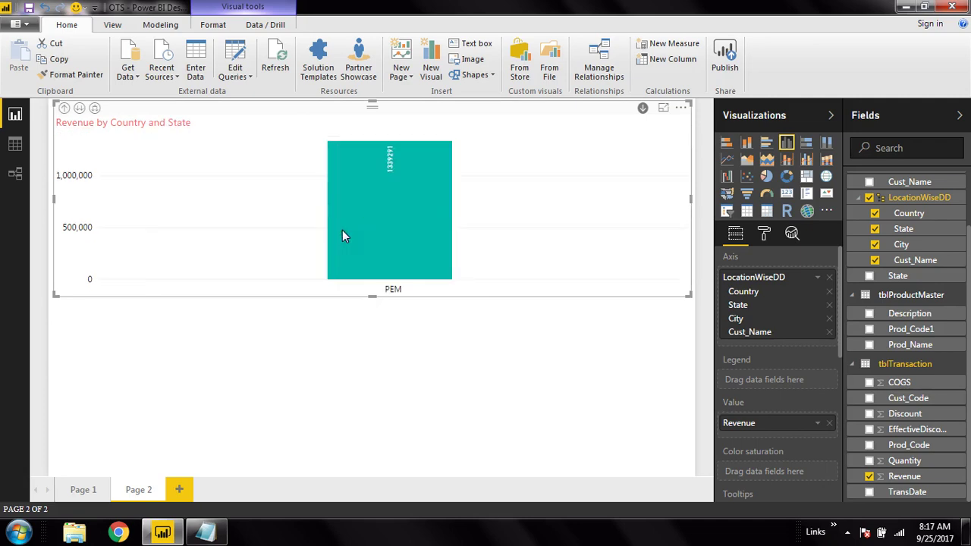
{"action": "left_click", "coordinate": [64, 108]}
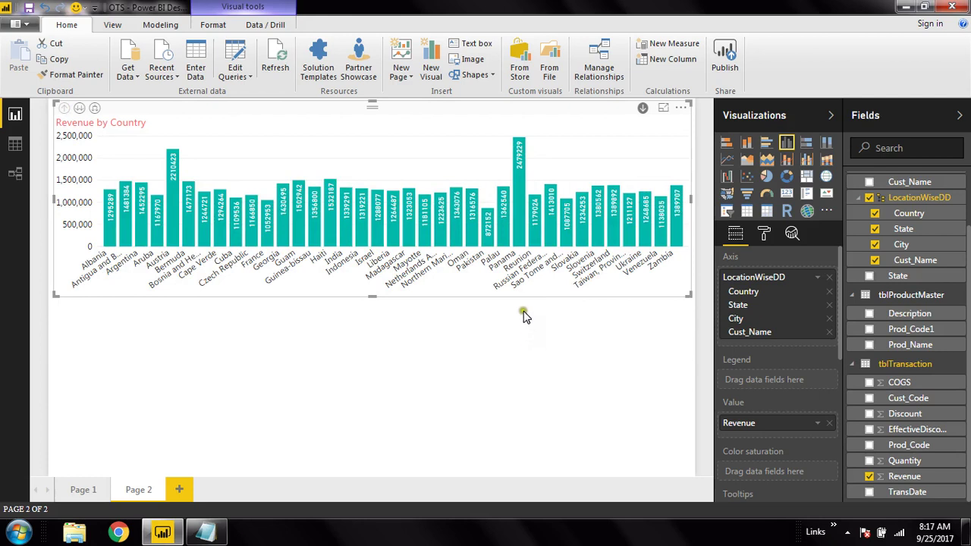
Step: Drill through Russian Federation, TAY and Moline to customers, then back up to countries
{"action": "left_click", "coordinate": [553, 219]}
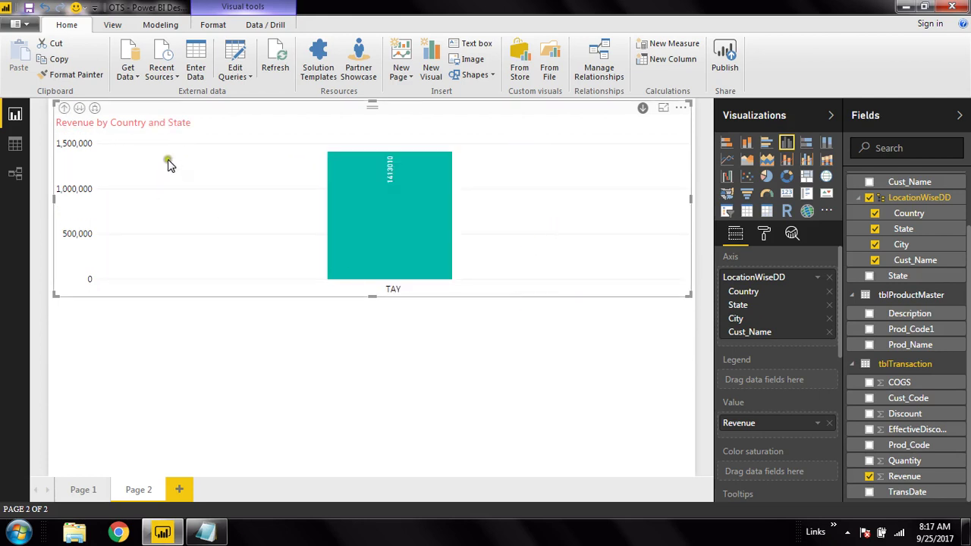
{"action": "left_click", "coordinate": [386, 227]}
{"action": "left_click", "coordinate": [402, 236]}
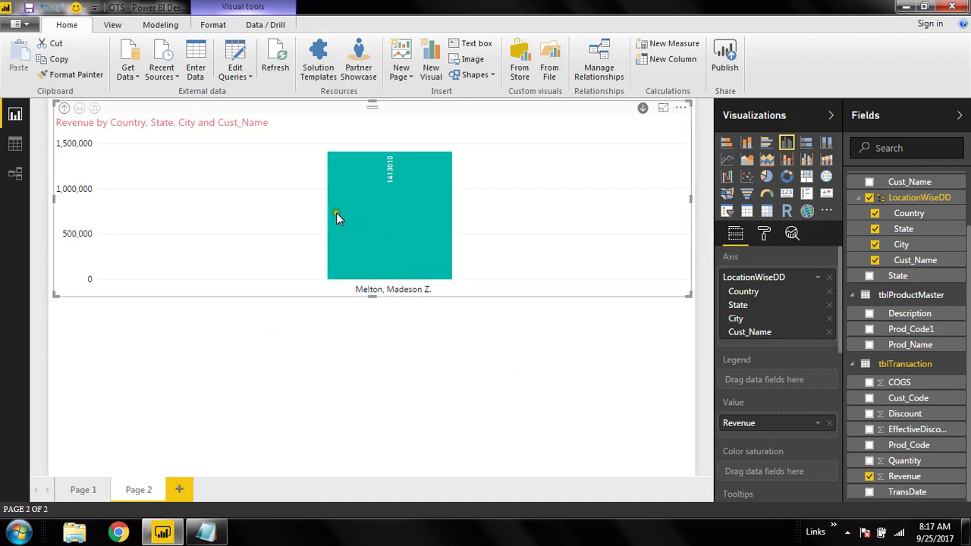
{"action": "mouse_move", "coordinate": [432, 228]}
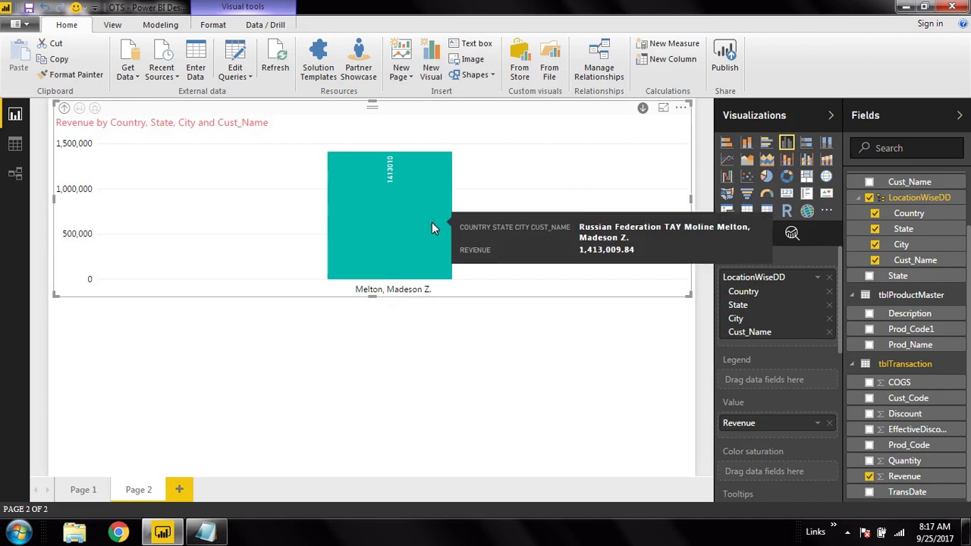
{"action": "left_click", "coordinate": [65, 109]}
{"action": "left_click", "coordinate": [64, 109]}
{"action": "left_click", "coordinate": [64, 109]}
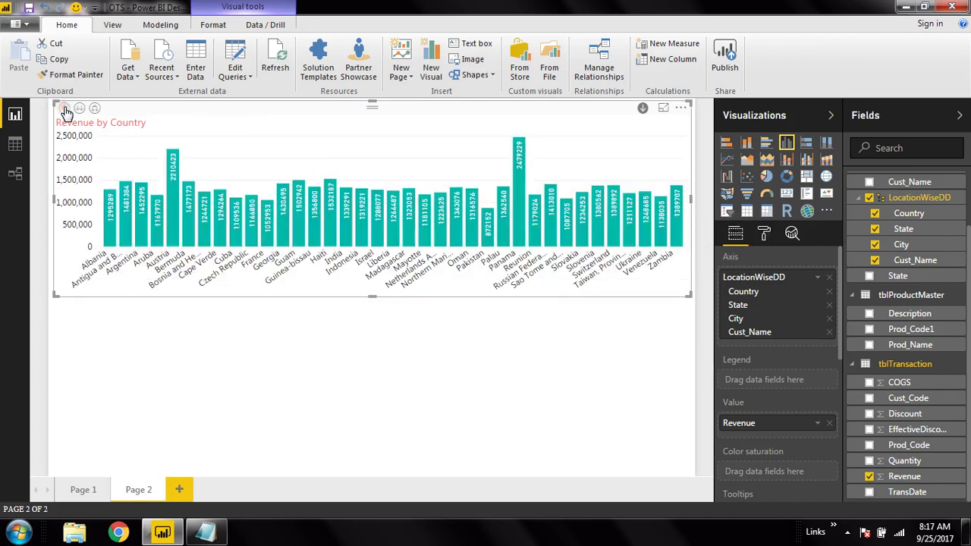
{"action": "left_click", "coordinate": [561, 391]}
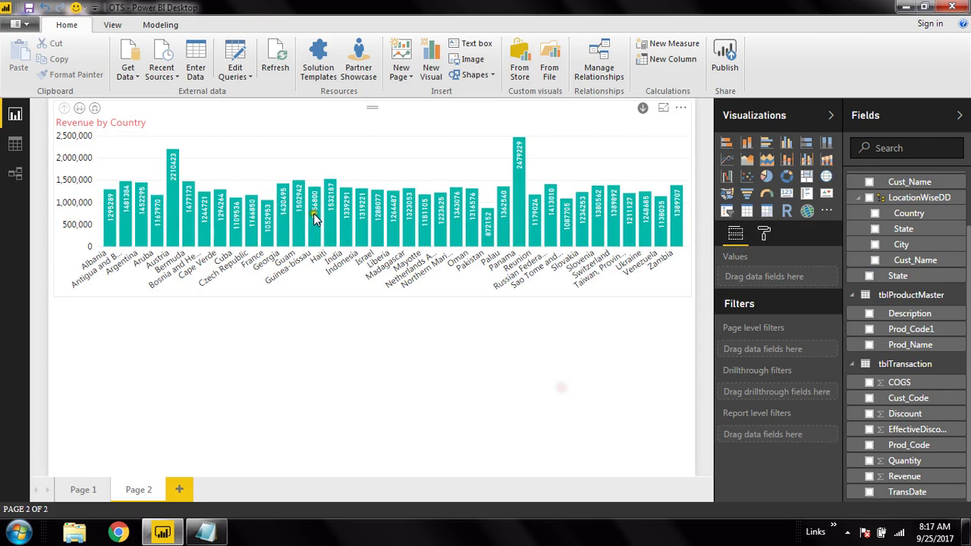
Step: Collapse the LocationWiseDD hierarchy in the revenue chart's field list
{"action": "left_click", "coordinate": [529, 111]}
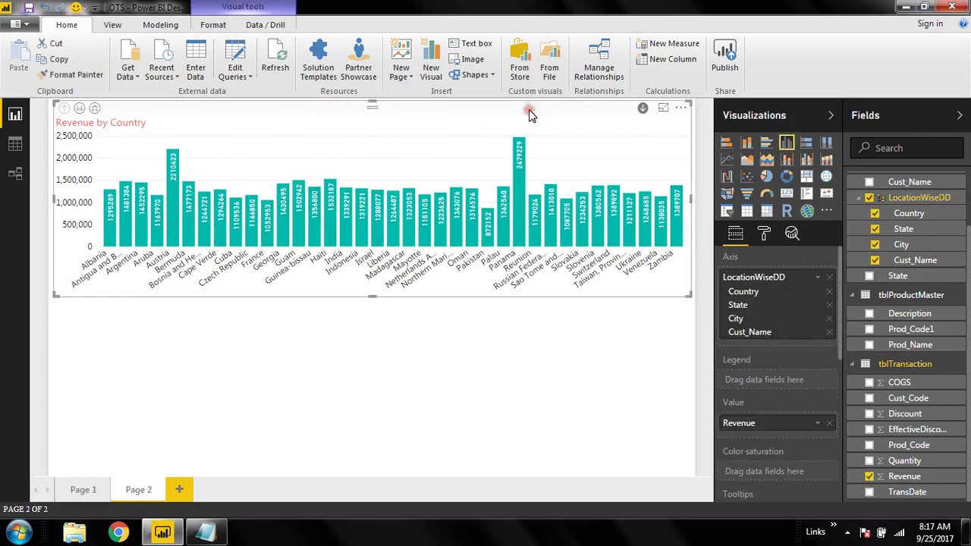
{"action": "left_click", "coordinate": [859, 197]}
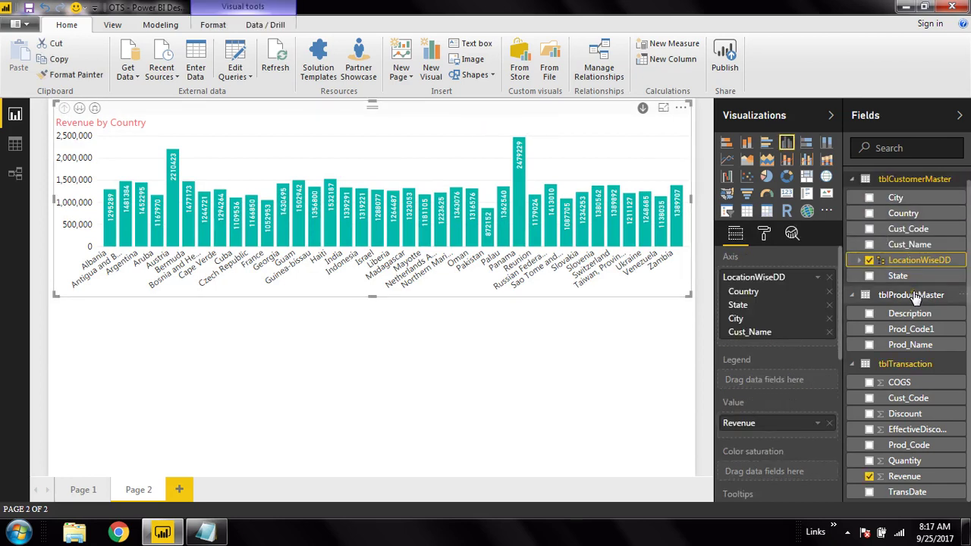
{"action": "left_click", "coordinate": [584, 372]}
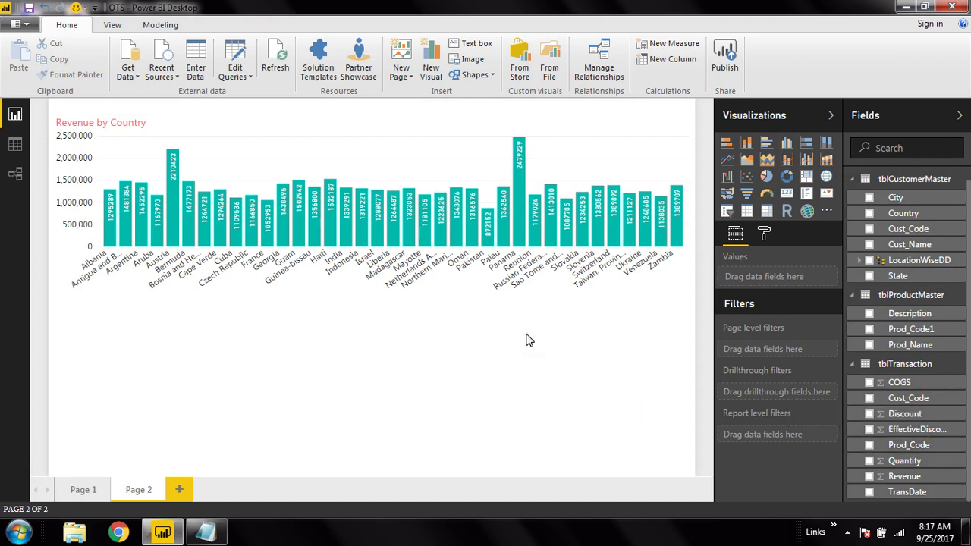
Step: Add a pie chart below the revenue chart, widen it, and use TransDate as its legend
{"action": "left_click", "coordinate": [765, 179]}
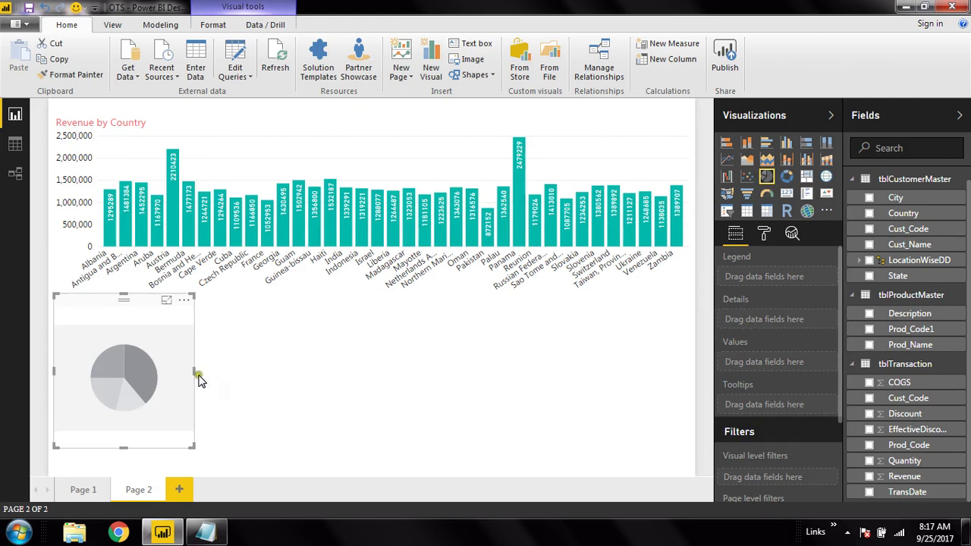
{"action": "left_click_drag", "start_coordinate": [194, 371], "coordinate": [384, 475]}
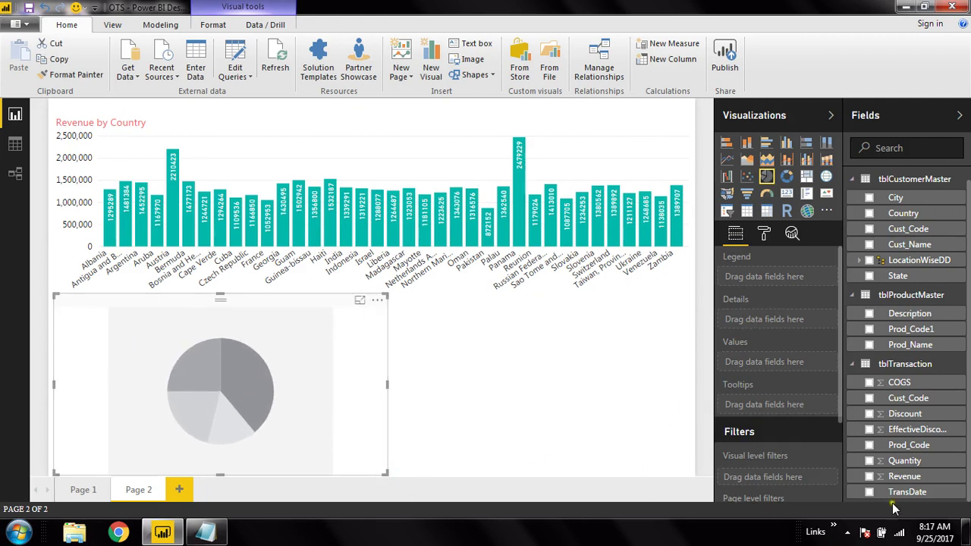
{"action": "left_click", "coordinate": [870, 492]}
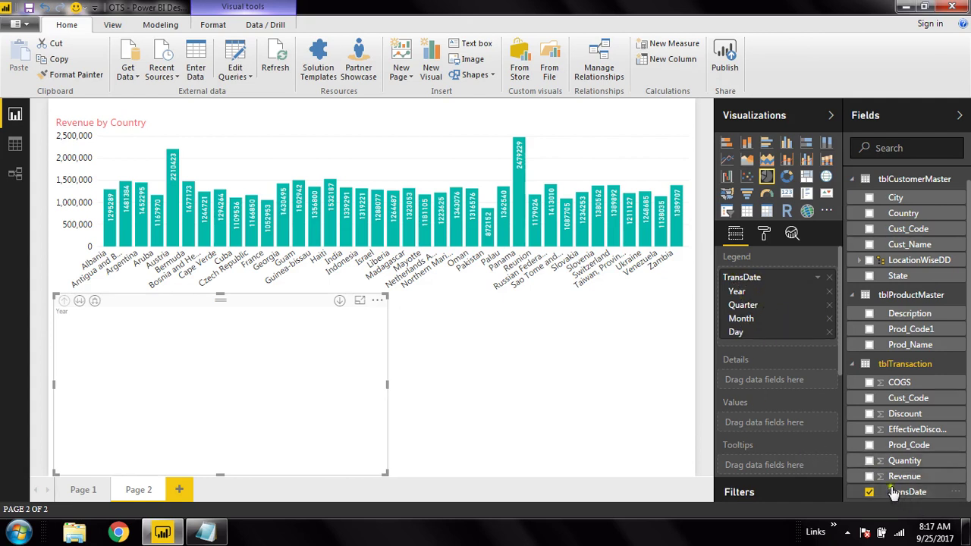
Step: Dismiss the Windows colour-scheme prompt and add Quantity as the pie chart's values
{"action": "left_click", "coordinate": [870, 476]}
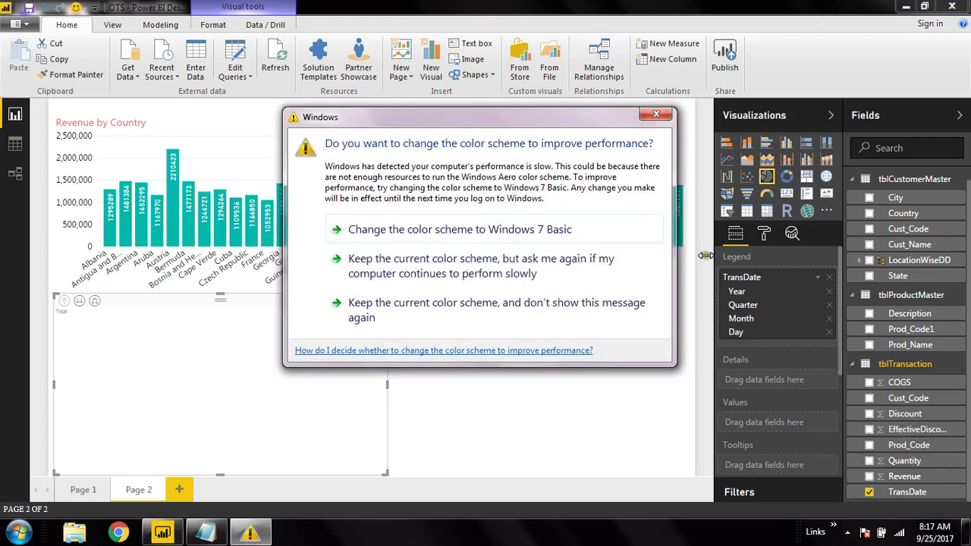
{"action": "left_click", "coordinate": [649, 119]}
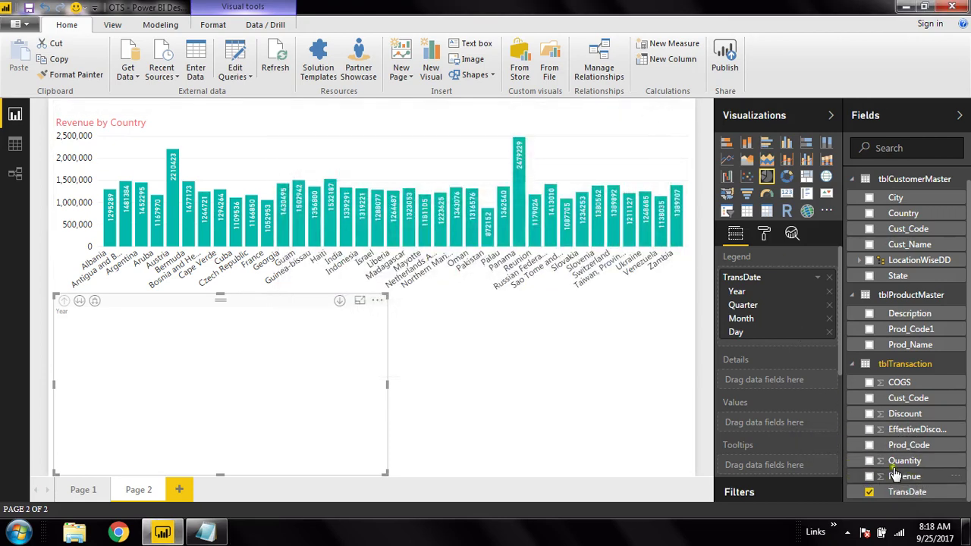
{"action": "left_click", "coordinate": [869, 461]}
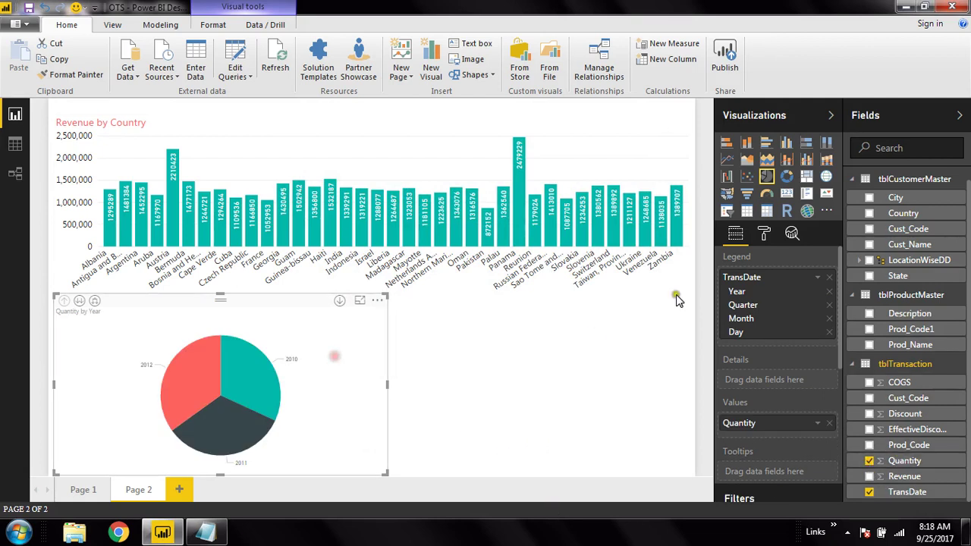
{"action": "left_click", "coordinate": [763, 234]}
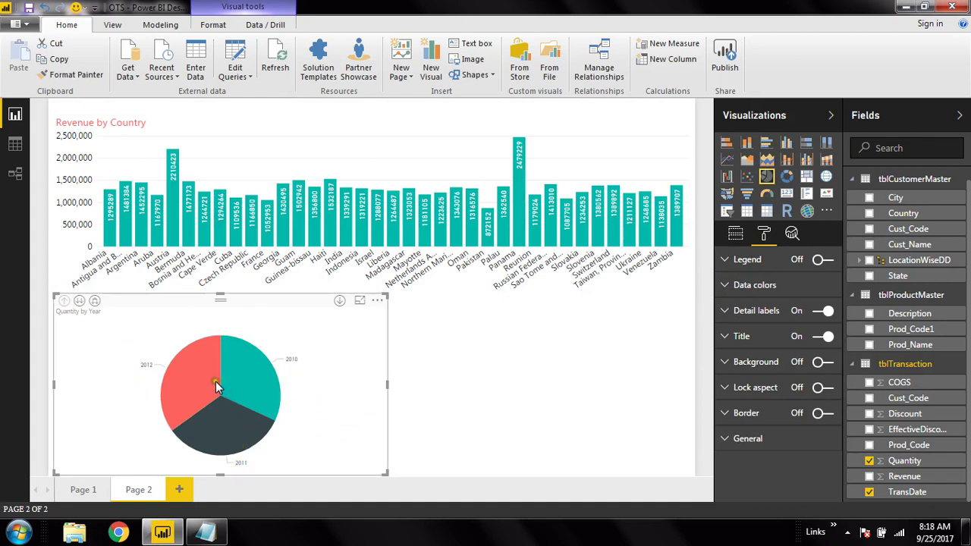
Step: Select the 2012 slice to cross-highlight revenue and turn on the pie's drill-down mode
{"action": "left_click", "coordinate": [181, 380]}
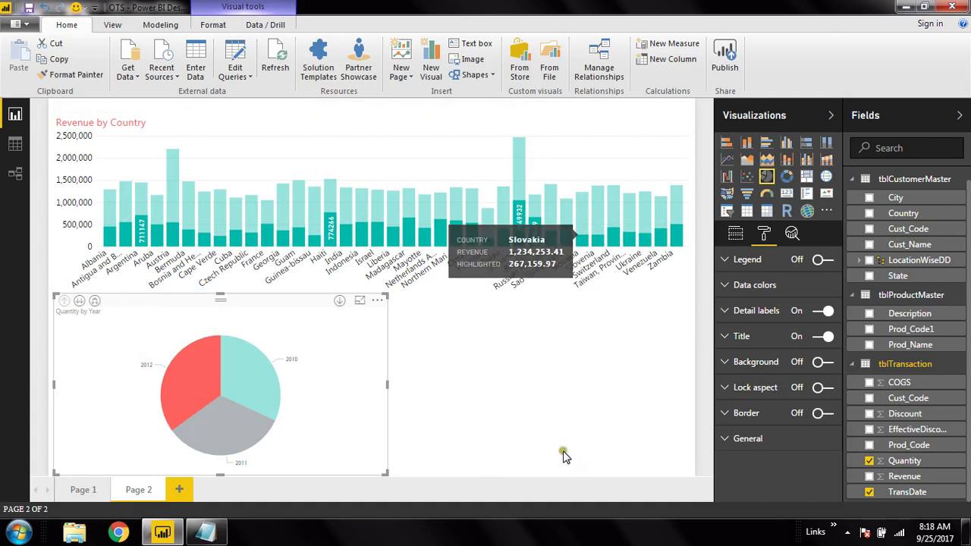
{"action": "left_click", "coordinate": [339, 301]}
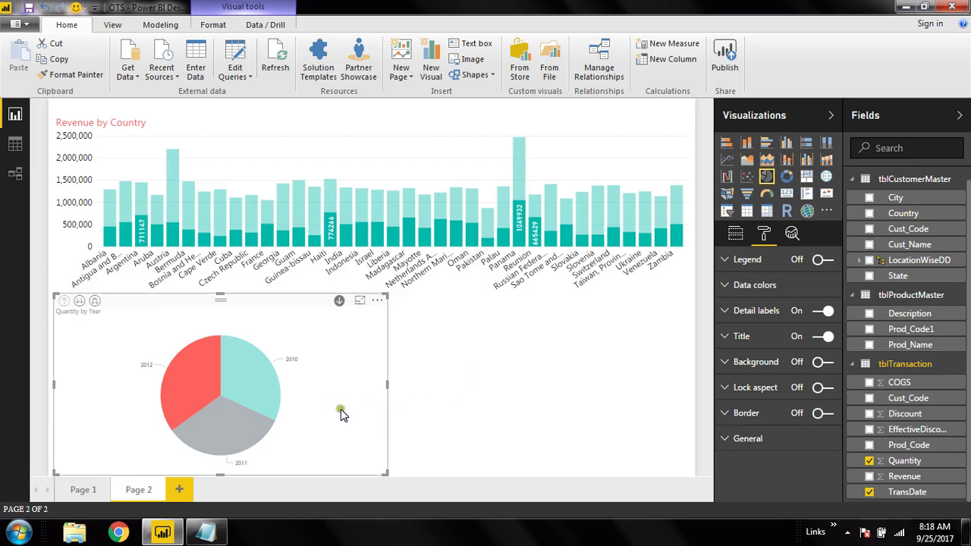
{"action": "left_click", "coordinate": [734, 234]}
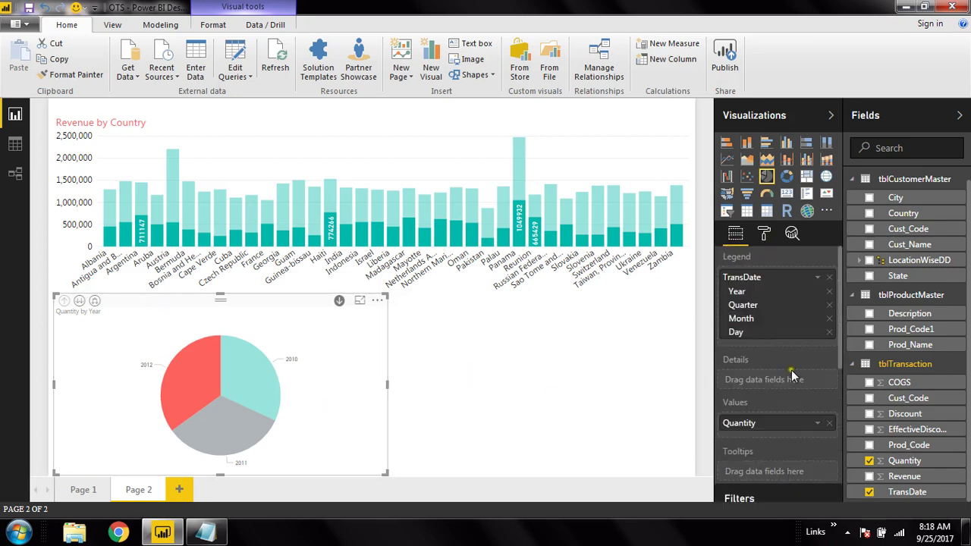
Step: Drill the pie from 2012 into Qtr 1, then January, to show Quantity per day
{"action": "left_click", "coordinate": [200, 362]}
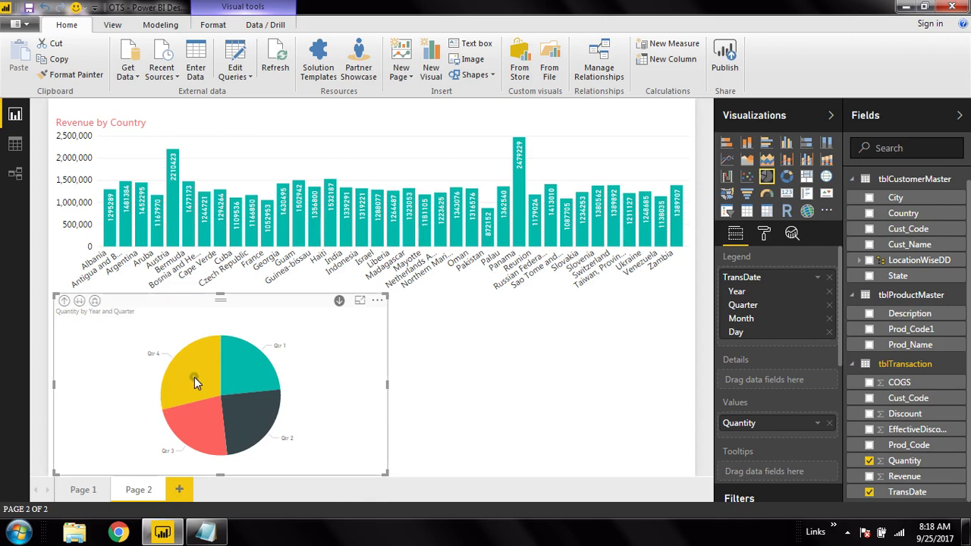
{"action": "left_click", "coordinate": [249, 371]}
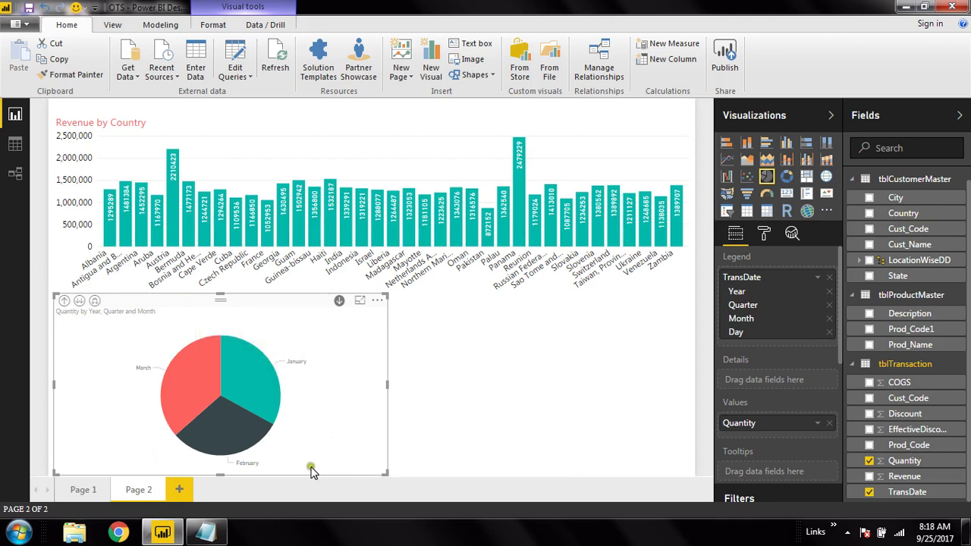
{"action": "left_click", "coordinate": [254, 387]}
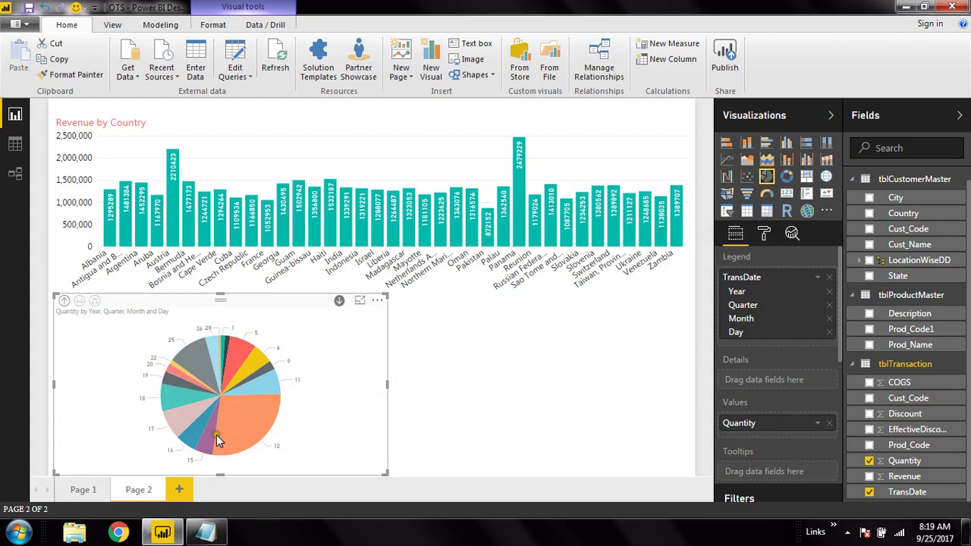
{"action": "mouse_move", "coordinate": [250, 443]}
{"action": "mouse_move", "coordinate": [236, 420]}
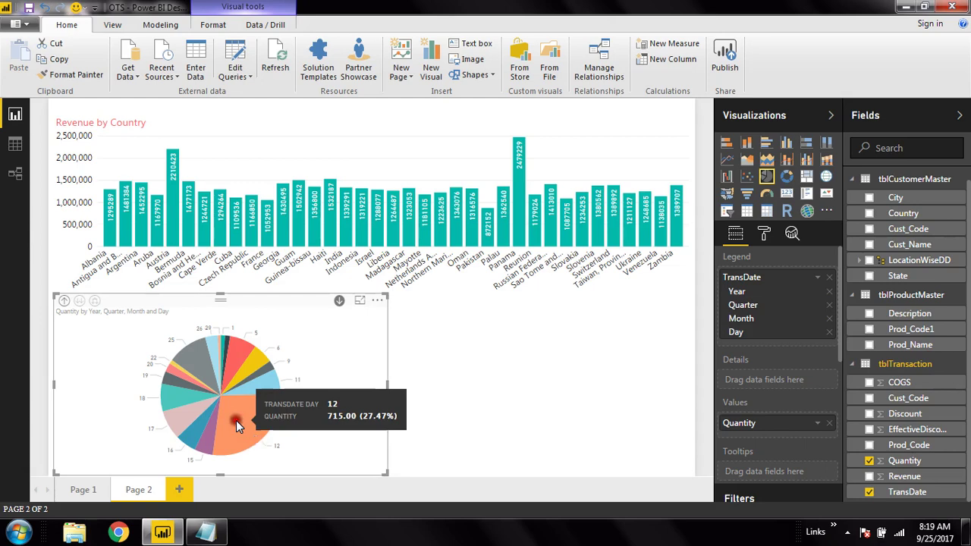
Step: Drill the pie chart up three levels from days back to years
{"action": "left_click", "coordinate": [64, 301]}
{"action": "left_click", "coordinate": [64, 301]}
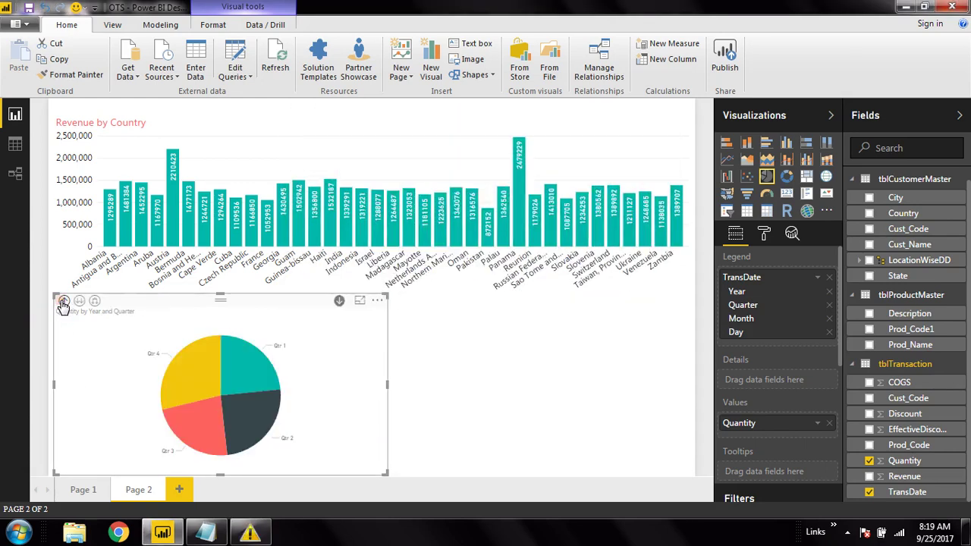
{"action": "left_click", "coordinate": [64, 301]}
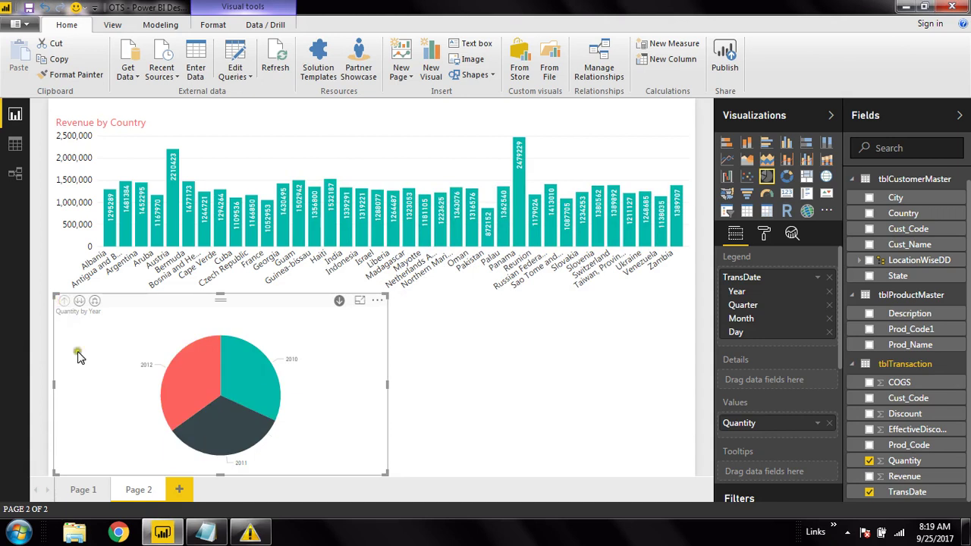
Step: Drill down through a year, Qtr 3 and July to show days 1 through 30
{"action": "left_click", "coordinate": [232, 427]}
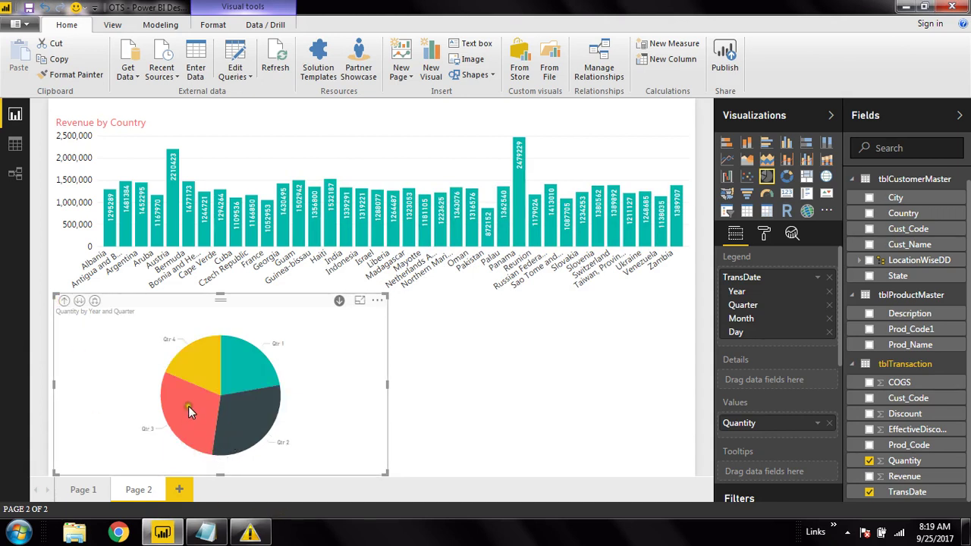
{"action": "left_click", "coordinate": [202, 418]}
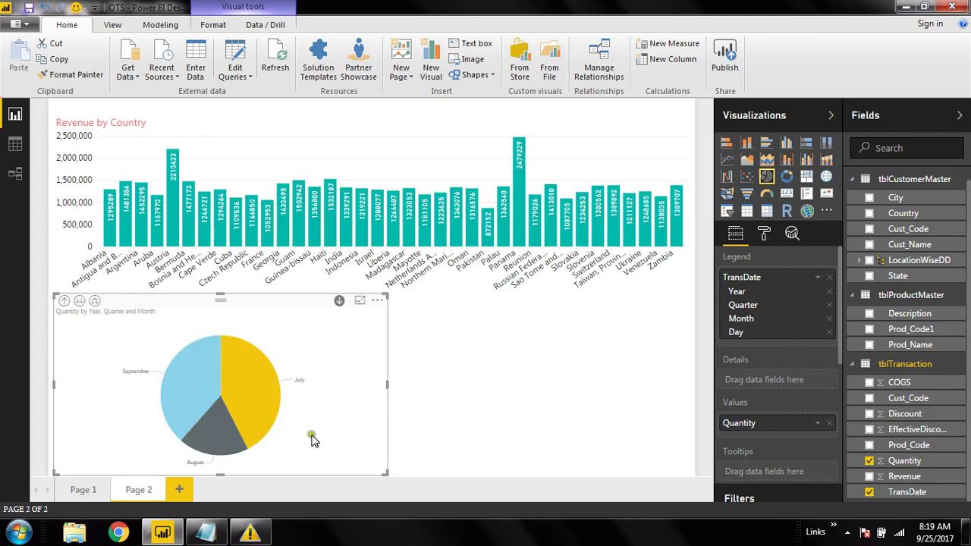
{"action": "left_click", "coordinate": [249, 382]}
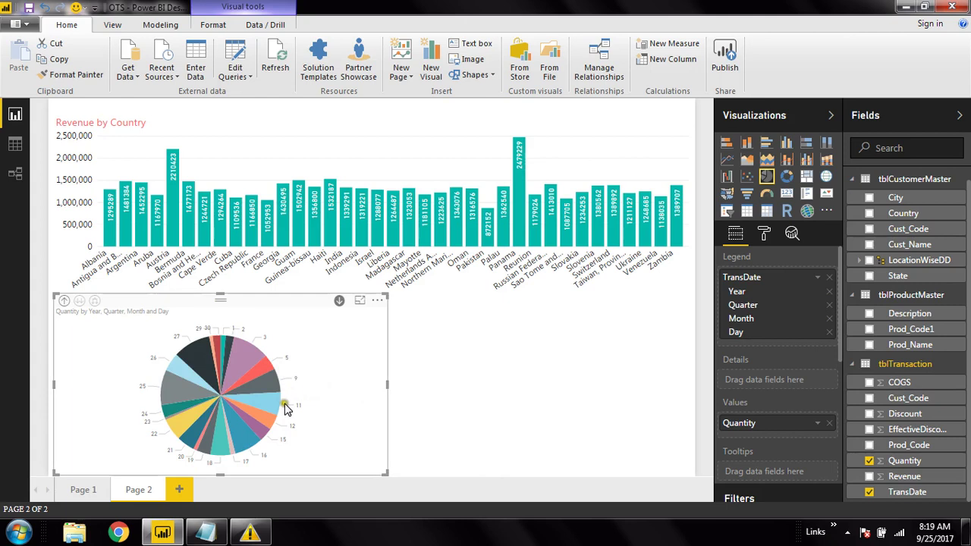
{"action": "mouse_move", "coordinate": [220, 398]}
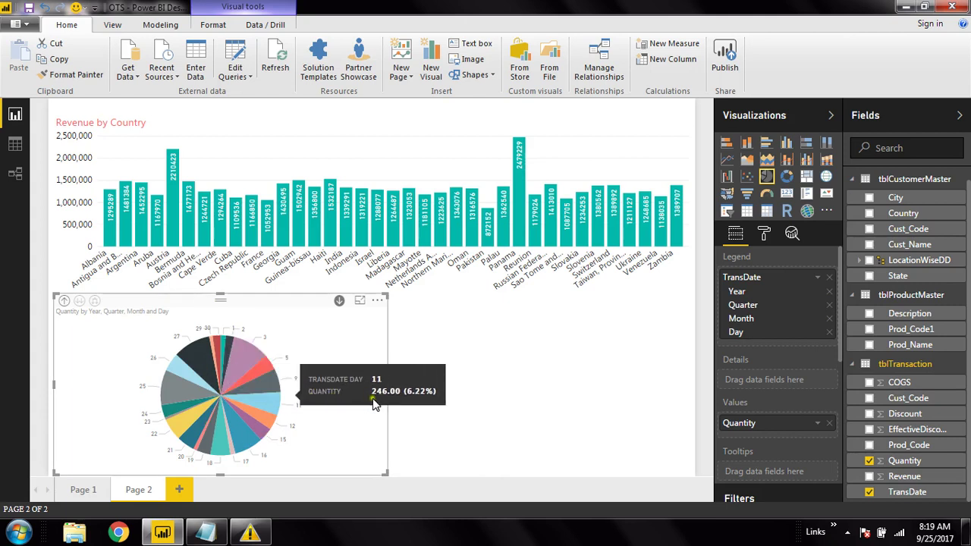
{"action": "mouse_move", "coordinate": [239, 357]}
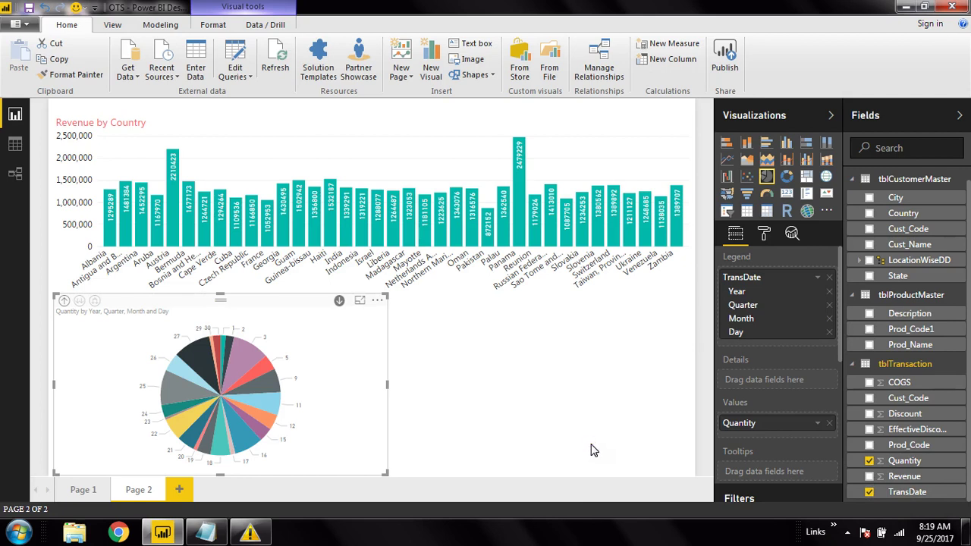
{"action": "left_click", "coordinate": [604, 420]}
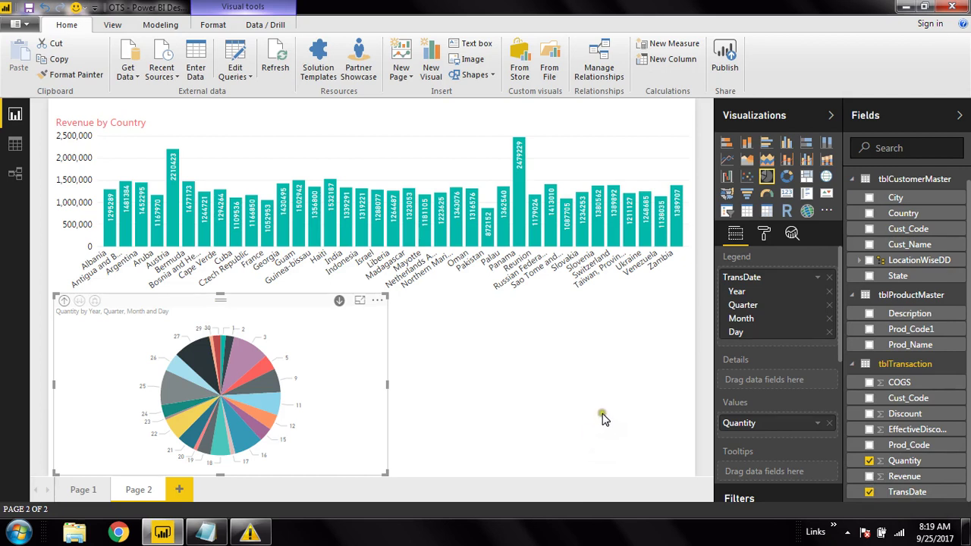